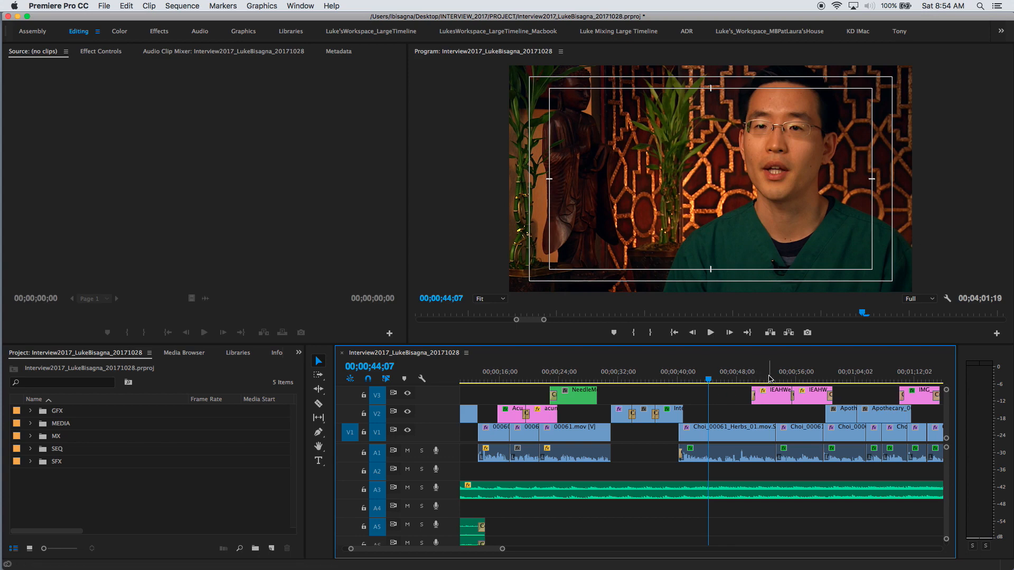
# Scrub the timeline around the herbs shot, then park the playhead on the interview shot at 00;00;44;21.
pyautogui.click(769, 378)
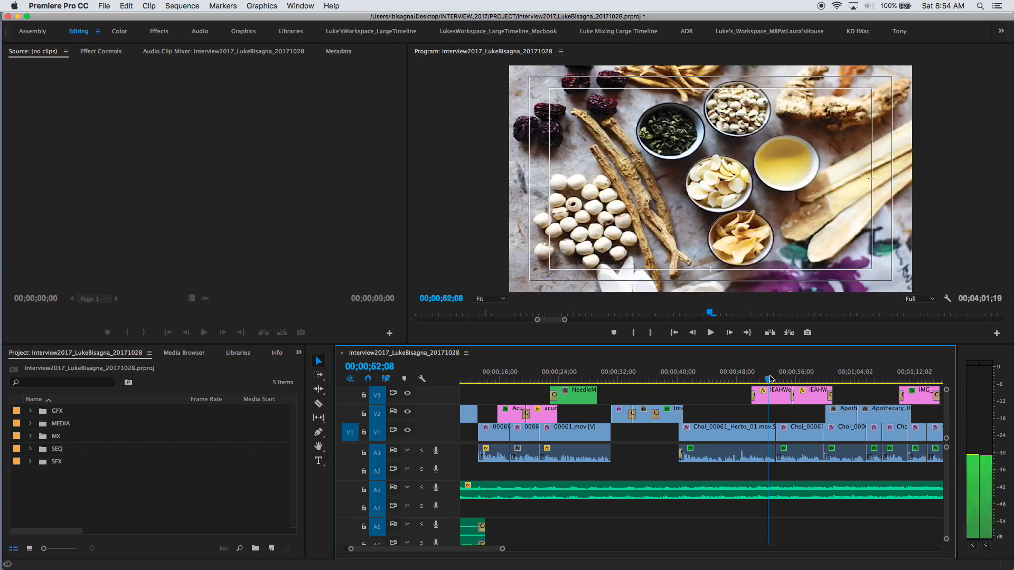
pyautogui.click(665, 376)
pyautogui.click(773, 379)
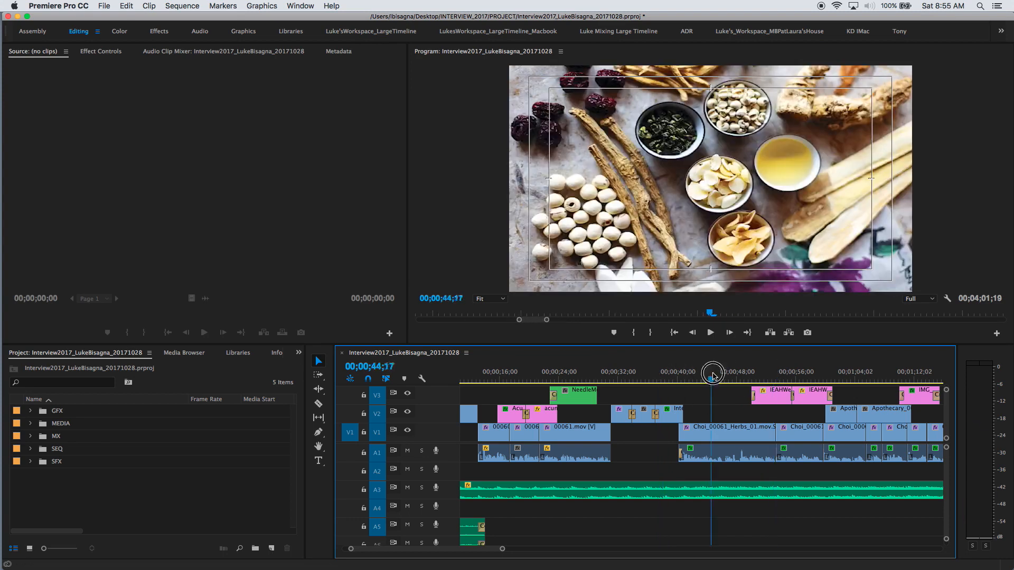
pyautogui.click(711, 378)
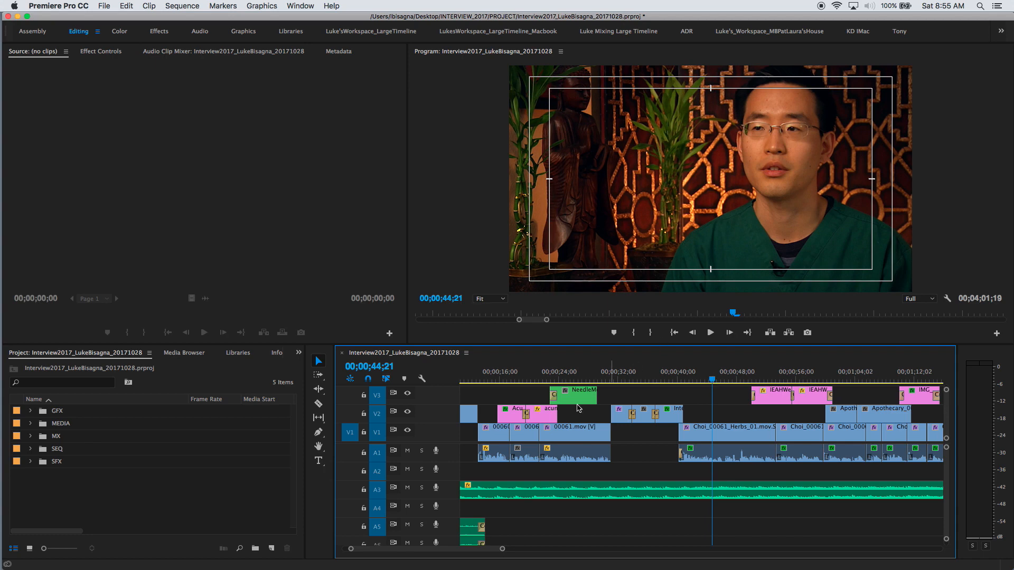
# Select the Type Tool and switch off the Program monitor's safe-margin guides.
pyautogui.click(318, 462)
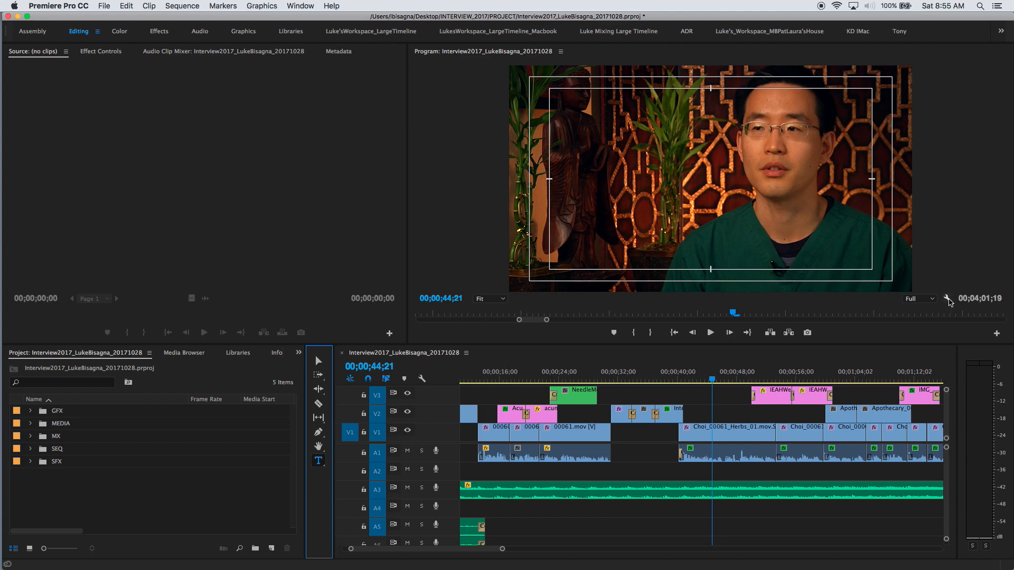
pyautogui.click(948, 299)
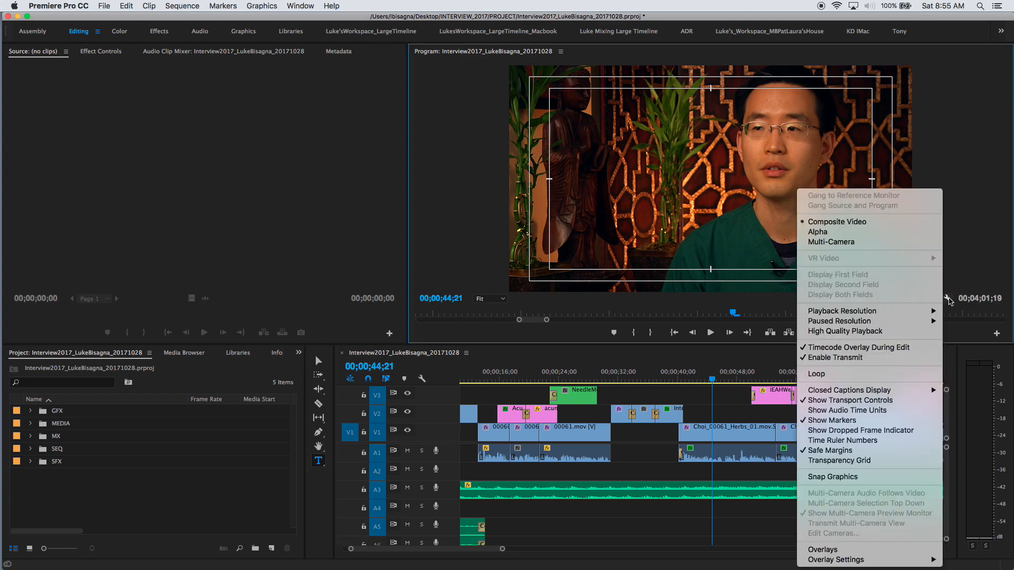
pyautogui.click(814, 450)
pyautogui.click(947, 299)
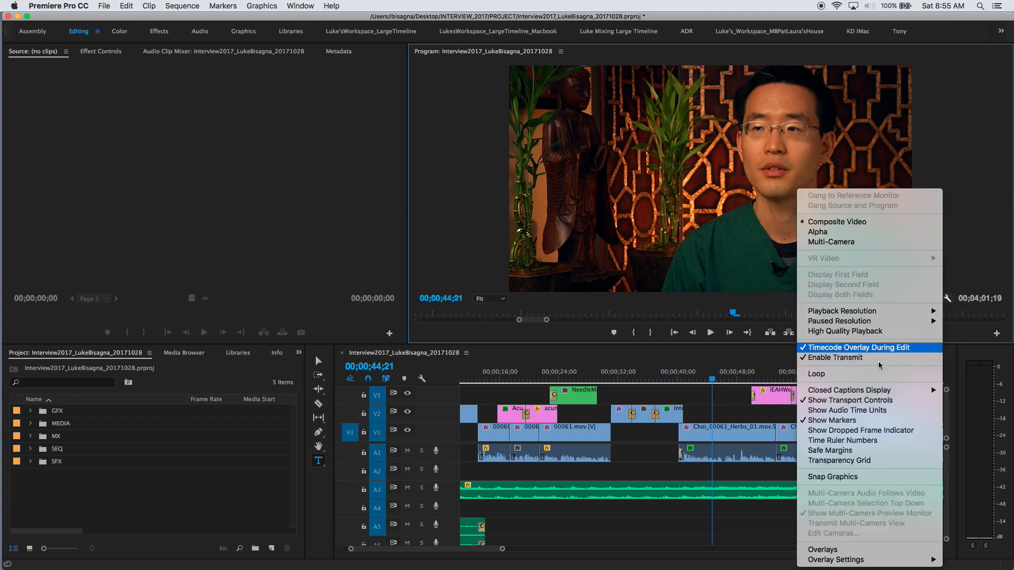
# Turn the Program monitor's safe-margin guides back on over the interview shot.
pyautogui.click(825, 451)
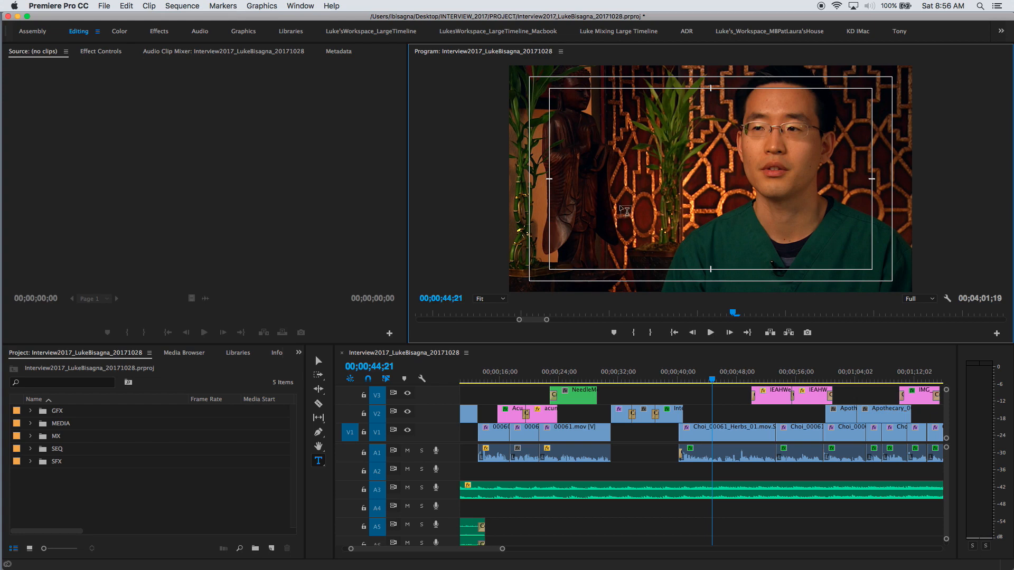
# Type a two-line title: the interviewee's name above 'Licensed Acupuncturist'.
pyautogui.click(625, 211)
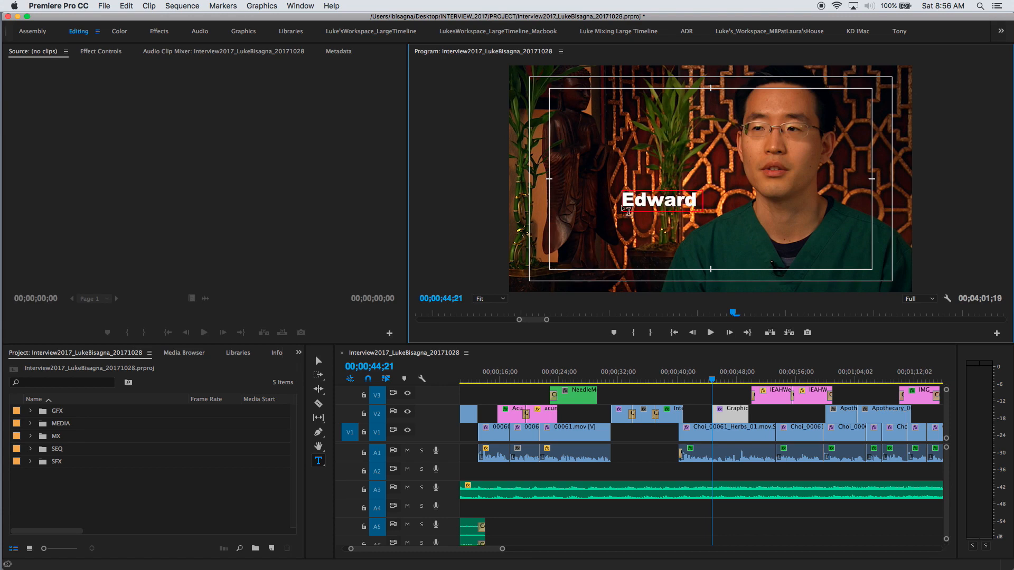
pyautogui.press('Return')
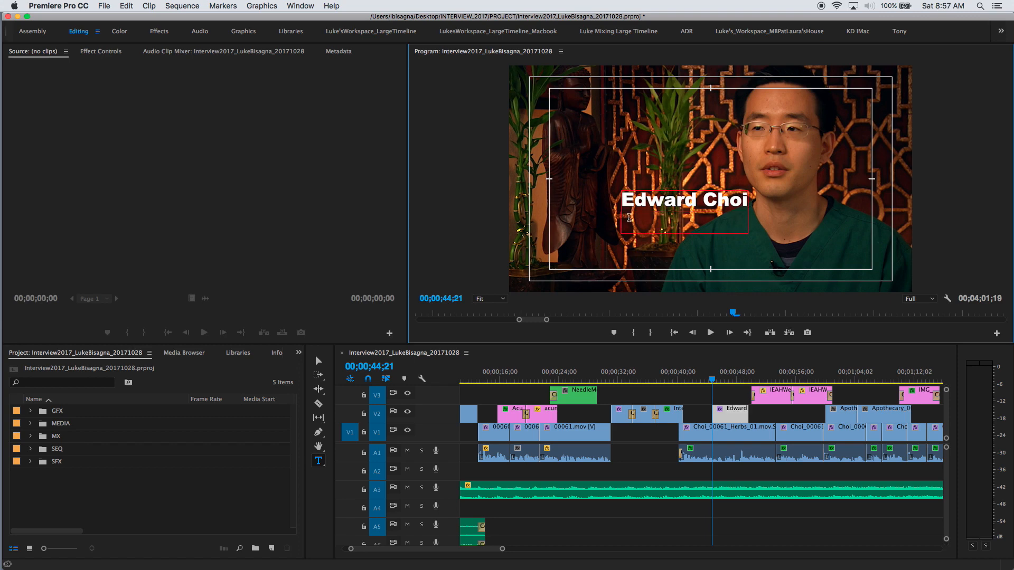
pyautogui.write('Licensed A')
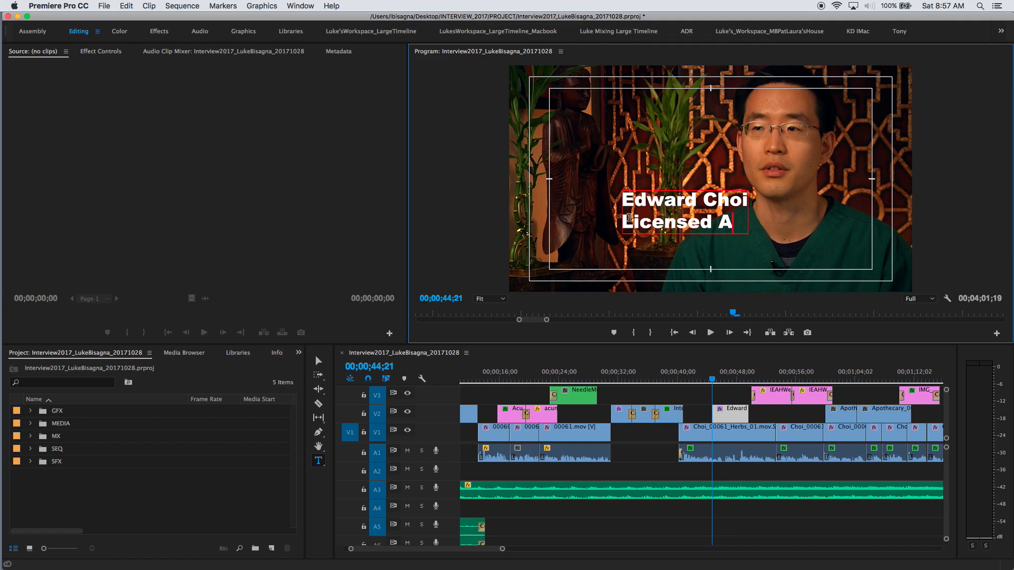
pyautogui.write('cupunctu')
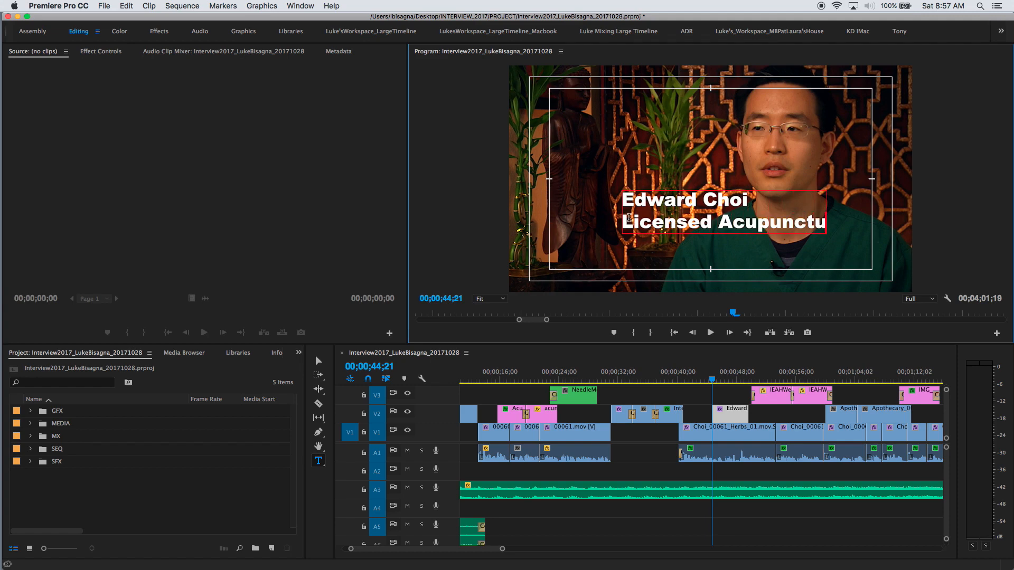
pyautogui.write('rist')
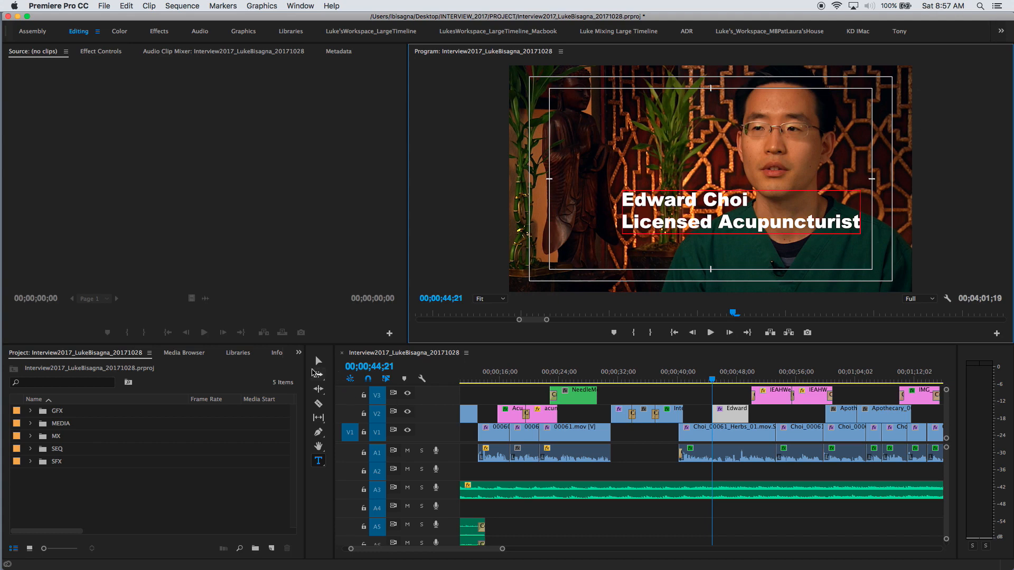
pyautogui.click(318, 362)
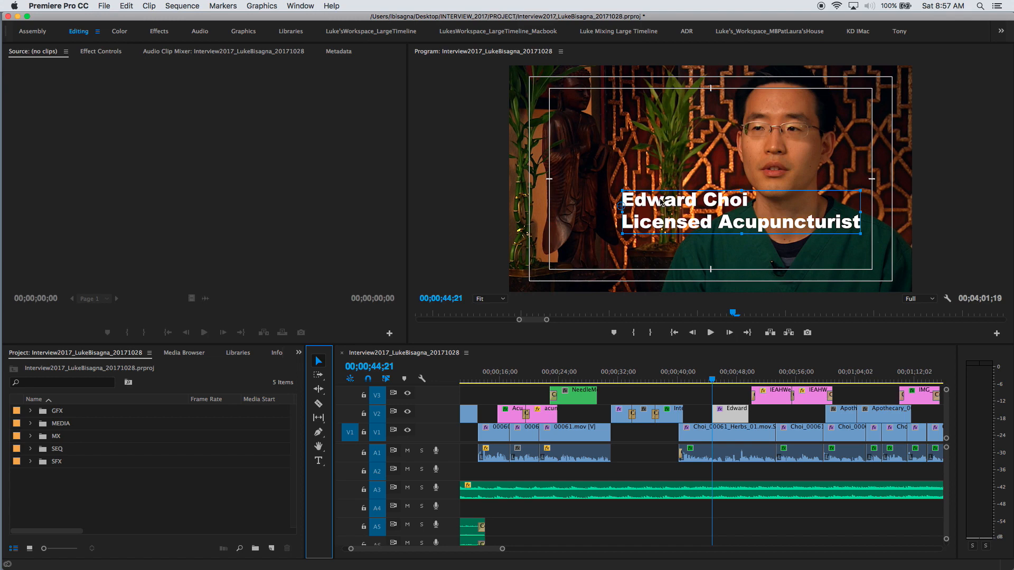
# Drag the title to the lower-left corner of the safe-title area.
pyautogui.moveTo(657, 205); pyautogui.dragTo(585, 242)
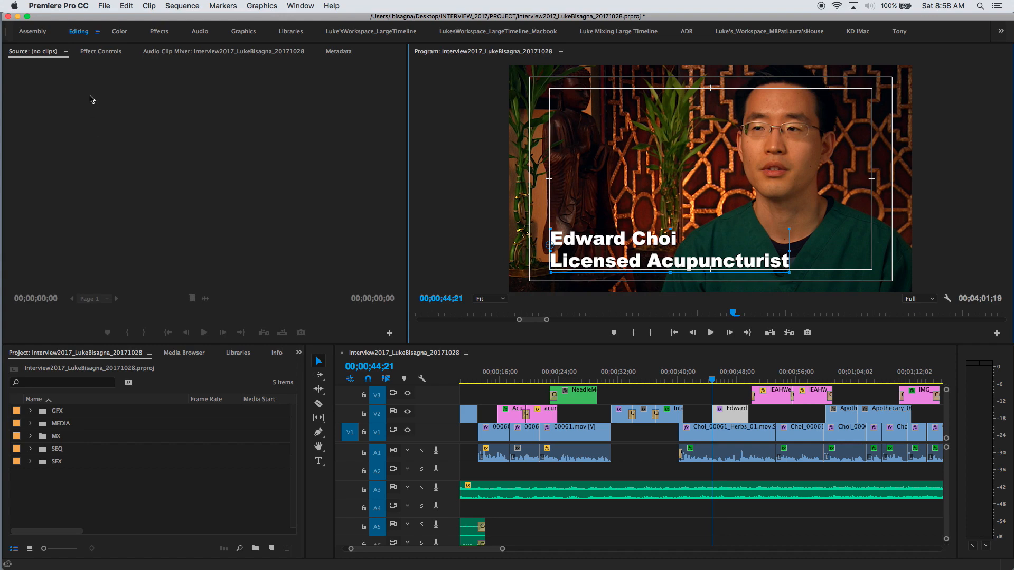
# Show the title's Text effect settings: Arial Black 88, white fill, position 194.0, 855.4.
pyautogui.click(100, 53)
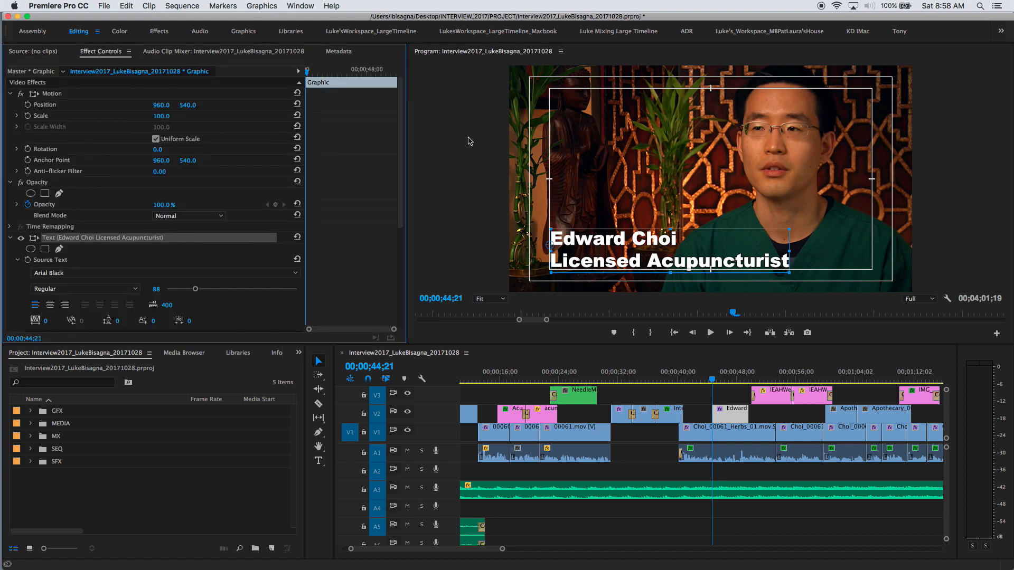
pyautogui.moveTo(403, 140); pyautogui.dragTo(392, 169)
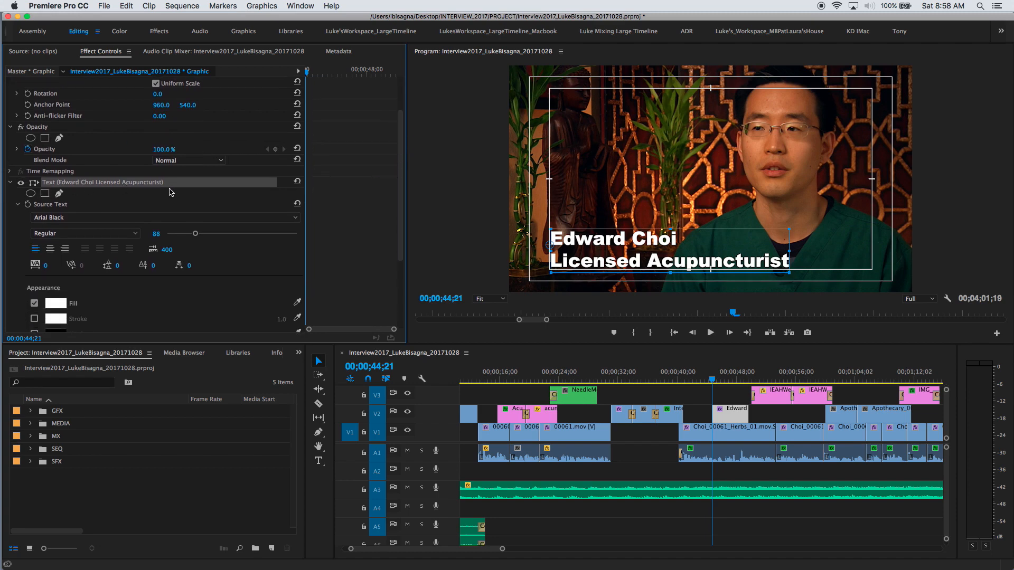
pyautogui.click(21, 182)
pyautogui.click(21, 182)
pyautogui.click(10, 183)
pyautogui.click(9, 238)
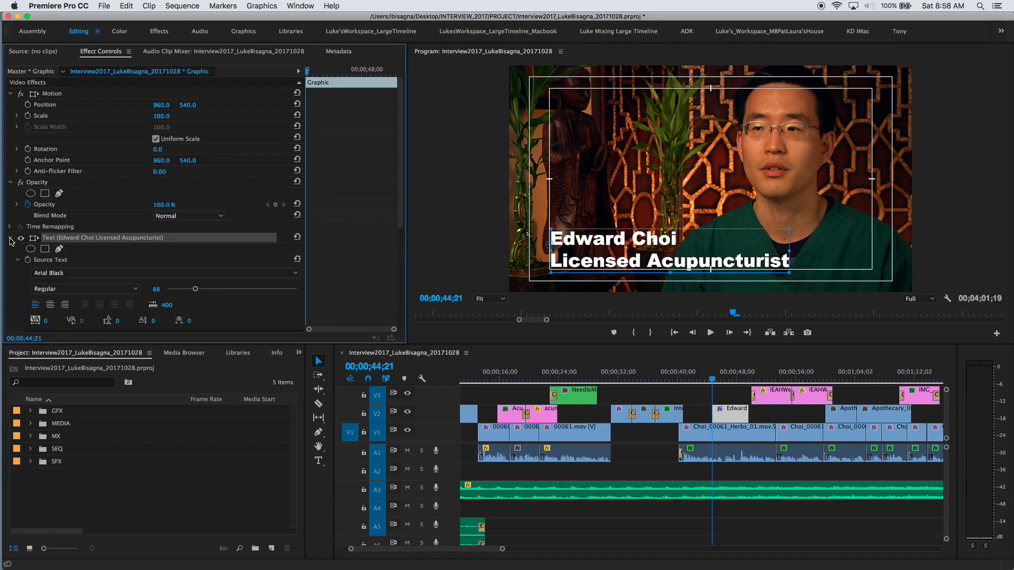
pyautogui.moveTo(399, 184); pyautogui.dragTo(397, 277)
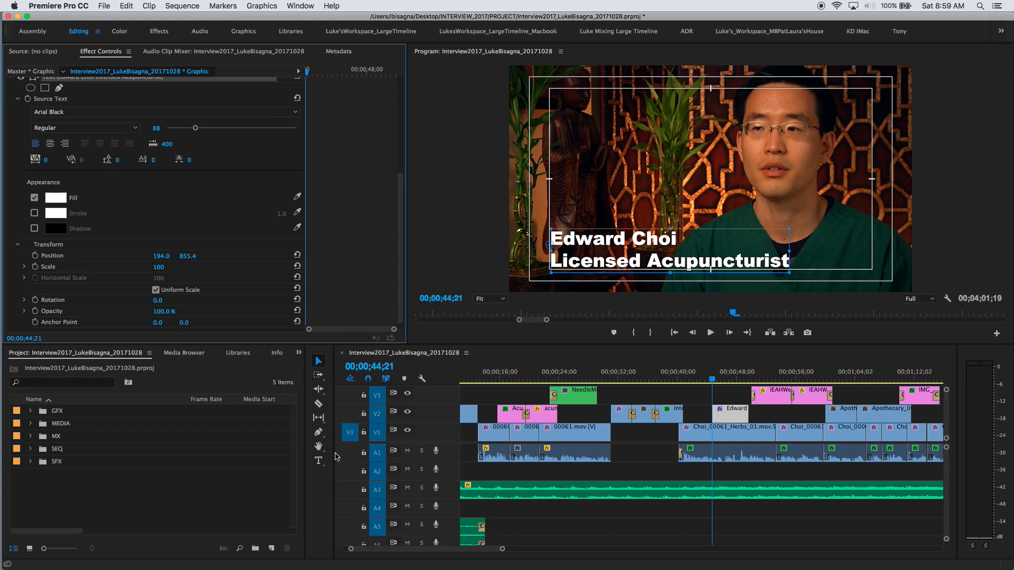
# Reduce the 'Licensed Acupuncturist' line to font size 64.
pyautogui.click(319, 461)
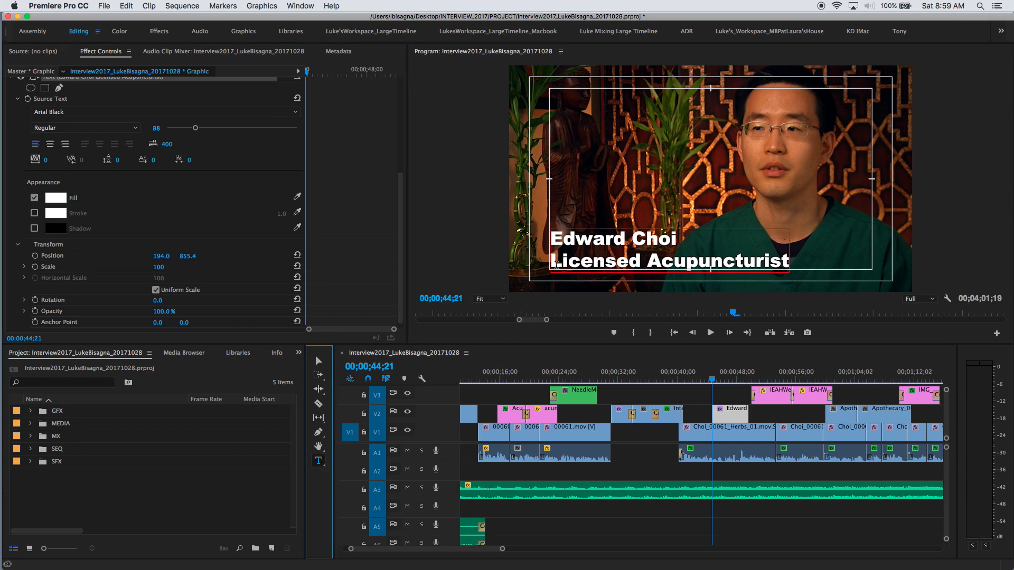
pyautogui.moveTo(552, 261); pyautogui.dragTo(790, 261)
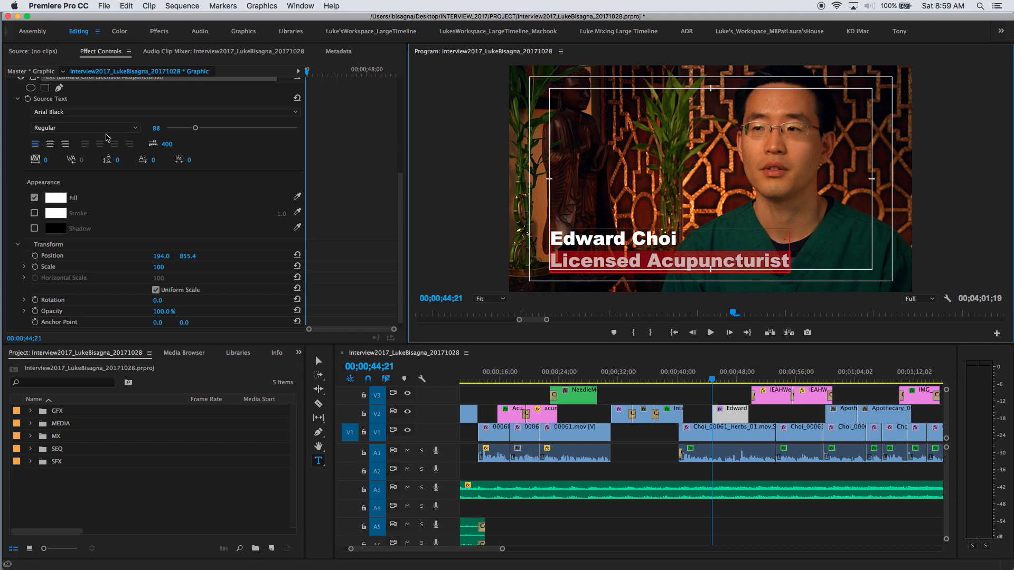
pyautogui.moveTo(195, 128); pyautogui.dragTo(188, 132)
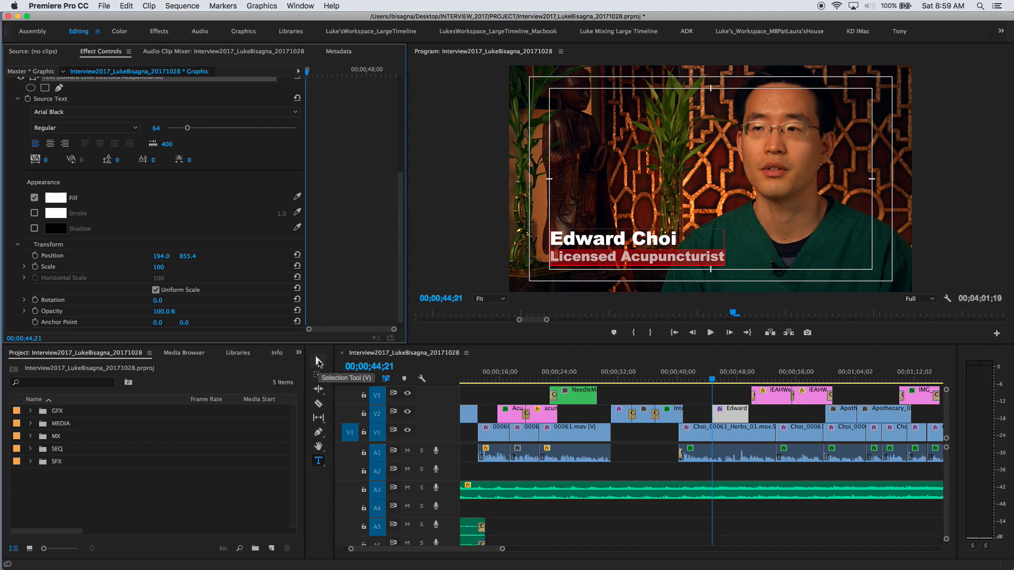
# Lower the title slightly to position 197.0, 885.3, still inside the safe area.
pyautogui.click(318, 361)
pyautogui.moveTo(574, 243); pyautogui.dragTo(574, 249)
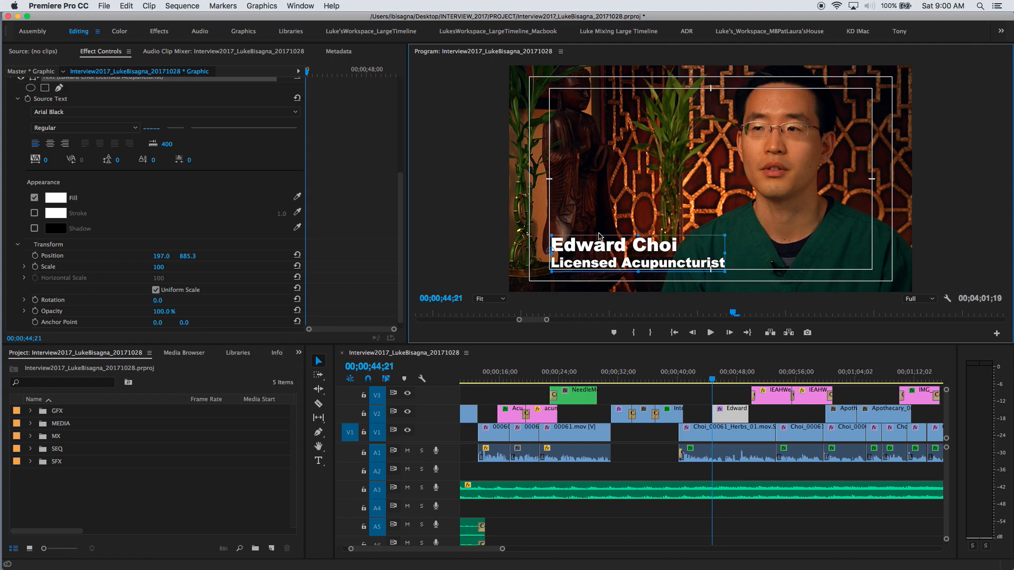
pyautogui.click(603, 211)
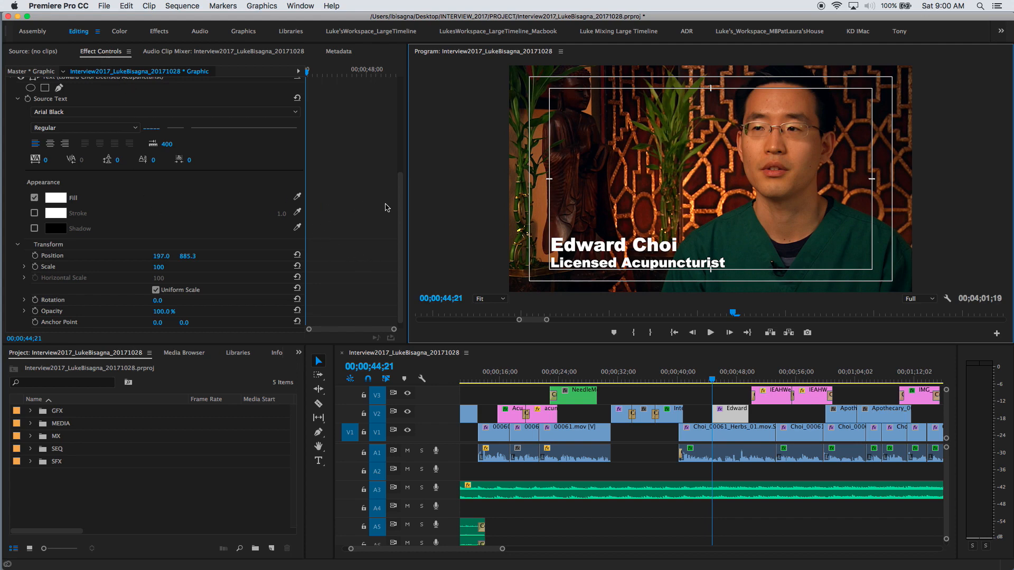
pyautogui.moveTo(400, 203)
pyautogui.mouseDown()
pyautogui.moveTo(400, 142)
pyautogui.moveTo(402, 221)
pyautogui.mouseUp()
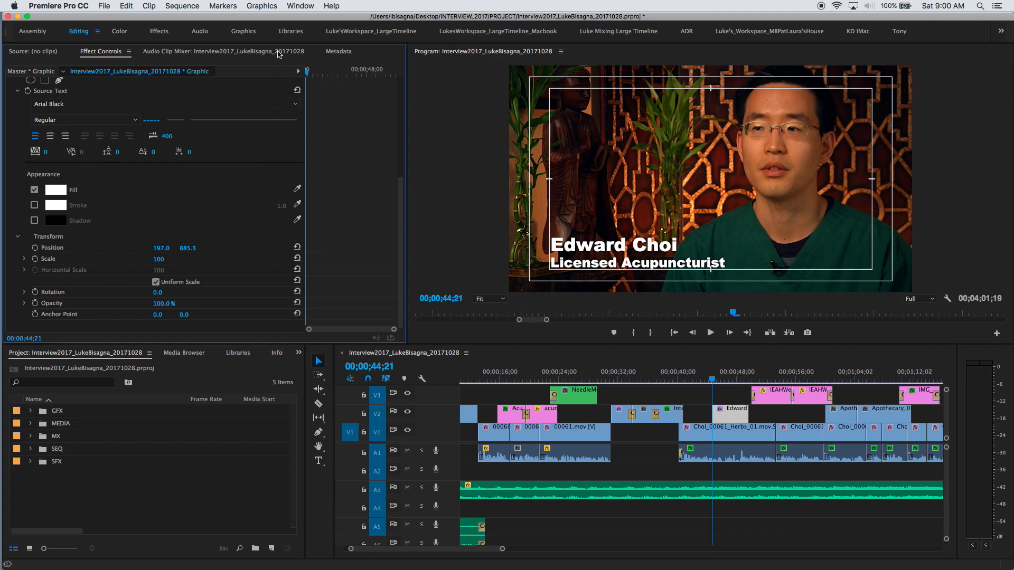
# Open Essential Graphics on its Browse list, docked narrowly beside the effect properties.
pyautogui.click(300, 6)
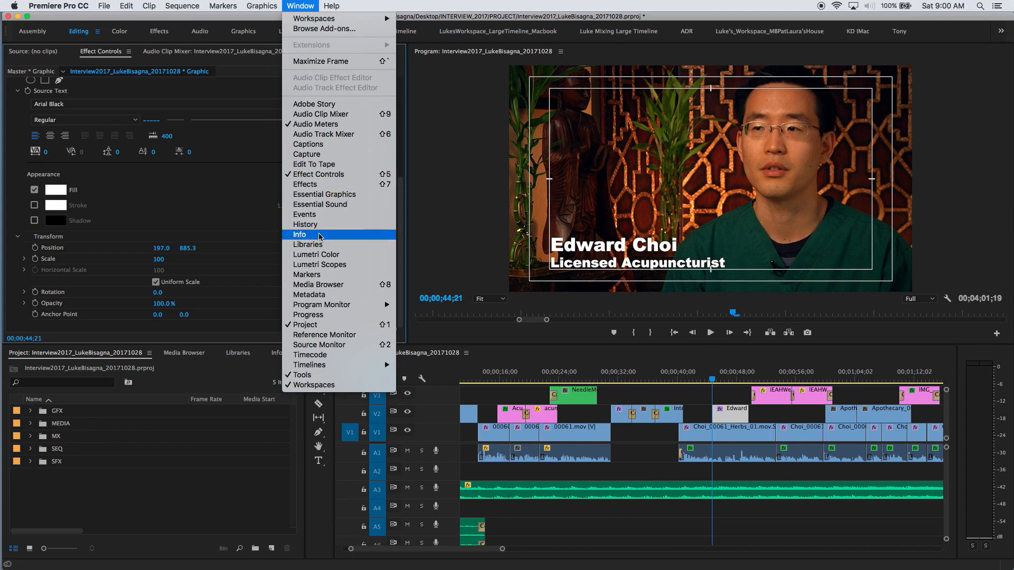
pyautogui.click(296, 195)
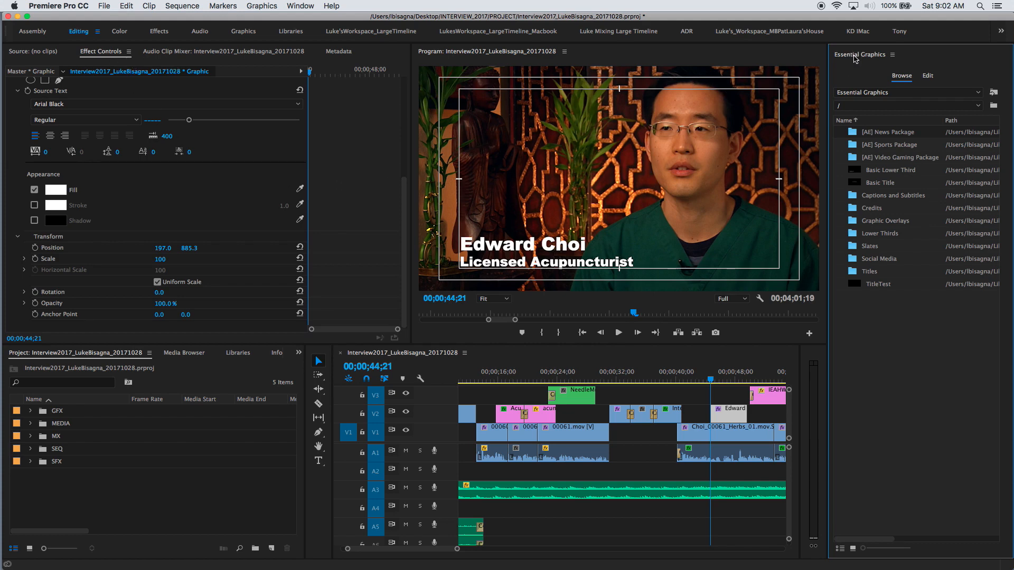
pyautogui.click(855, 58)
pyautogui.moveTo(856, 58); pyautogui.dragTo(165, 60)
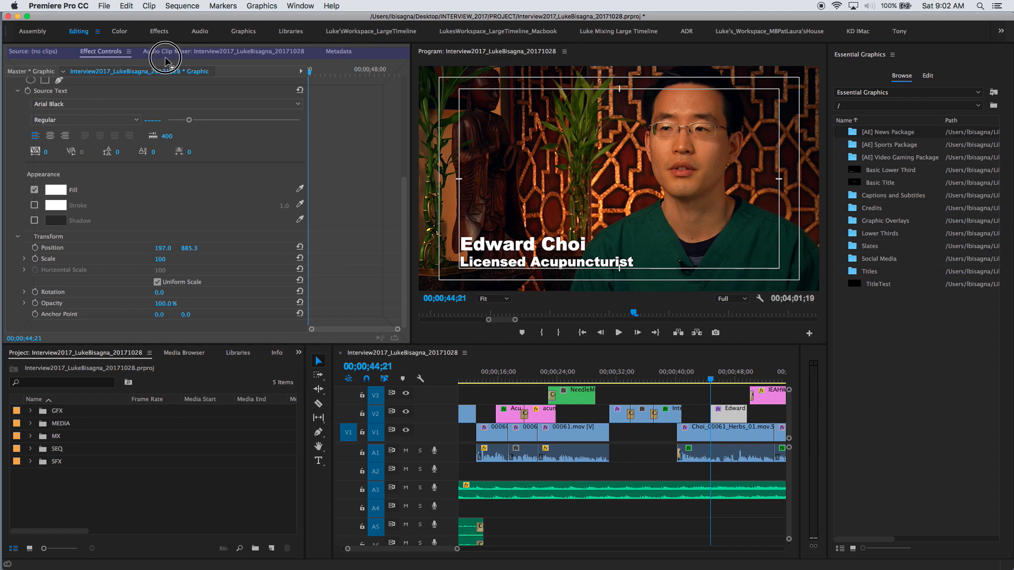
pyautogui.moveTo(165, 60); pyautogui.dragTo(167, 61)
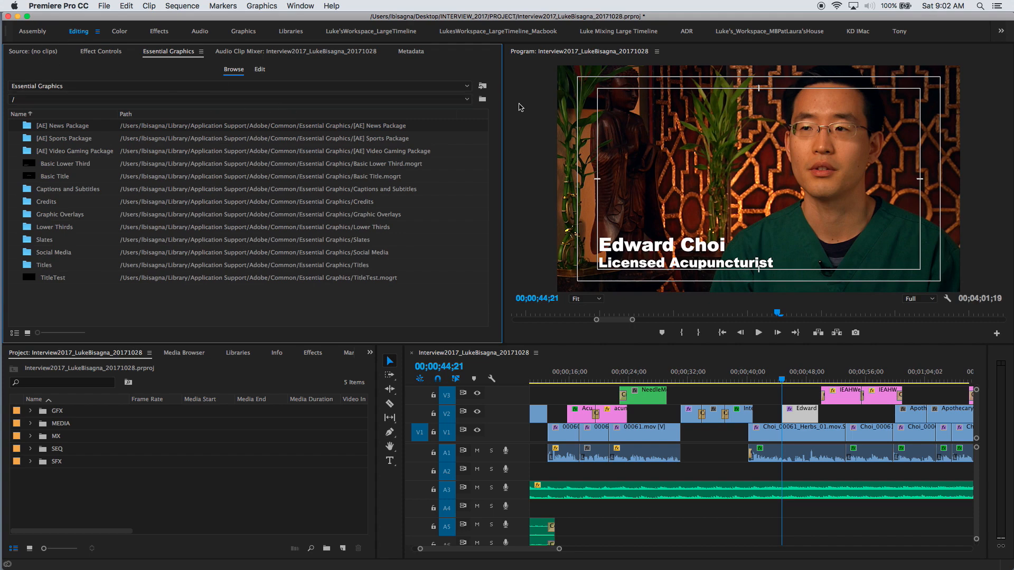
pyautogui.moveTo(504, 96); pyautogui.dragTo(435, 101)
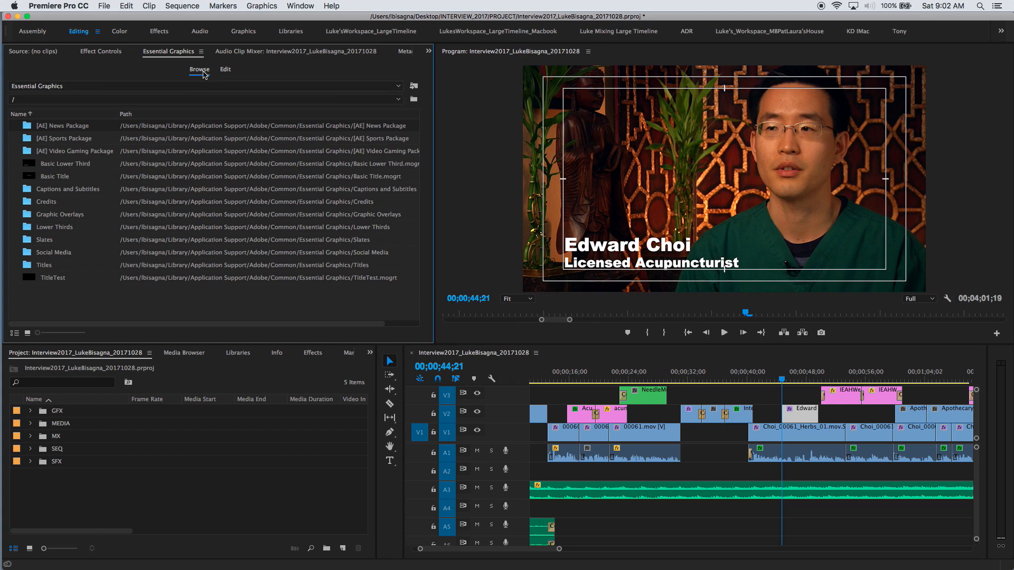
# Switch Essential Graphics to Edit and select the title's text layer (Arial Black, white fill, 197.0, 885.3).
pyautogui.click(225, 72)
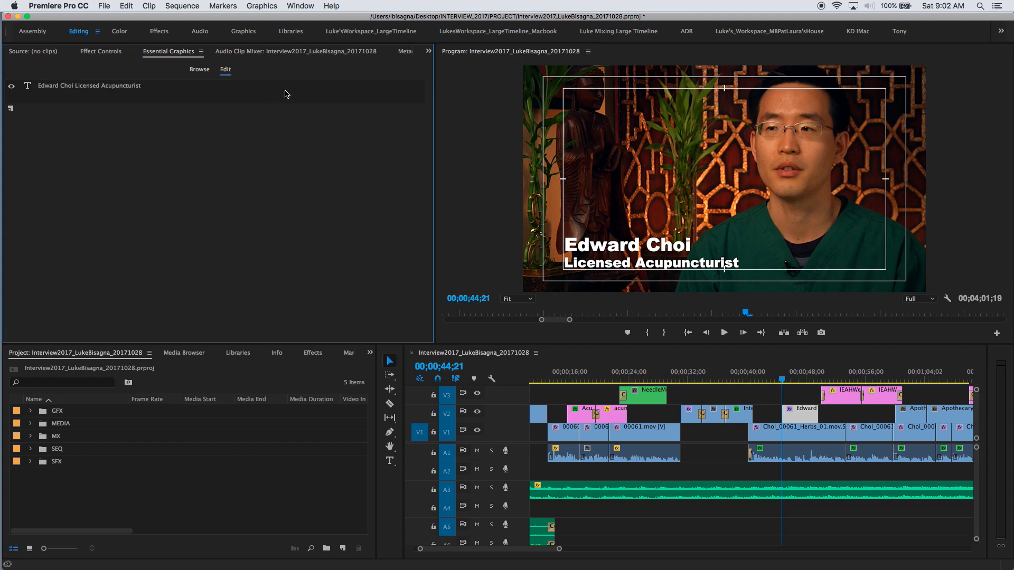
pyautogui.click(59, 87)
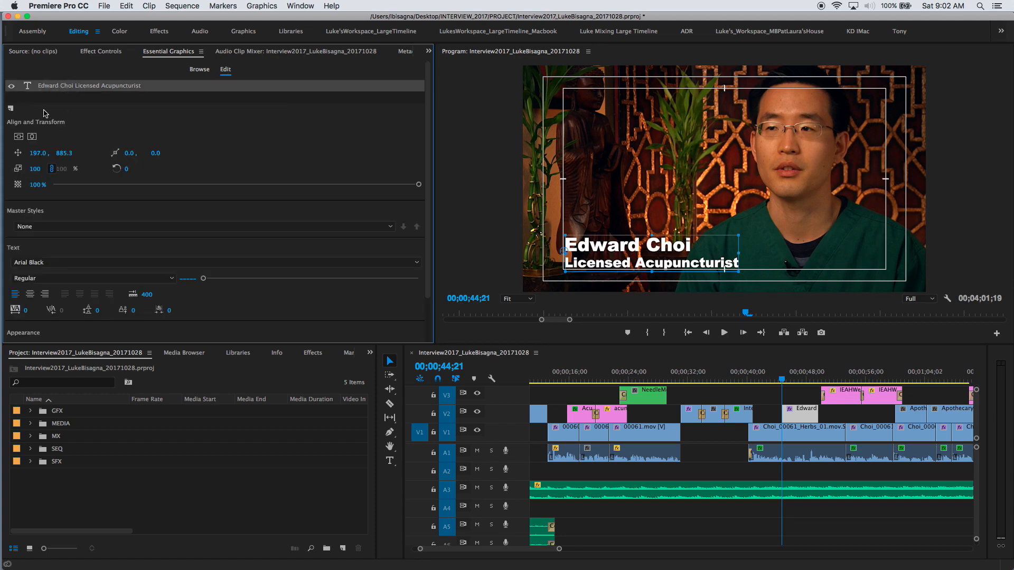
pyautogui.click(11, 86)
pyautogui.click(11, 86)
pyautogui.moveTo(426, 139); pyautogui.dragTo(426, 199)
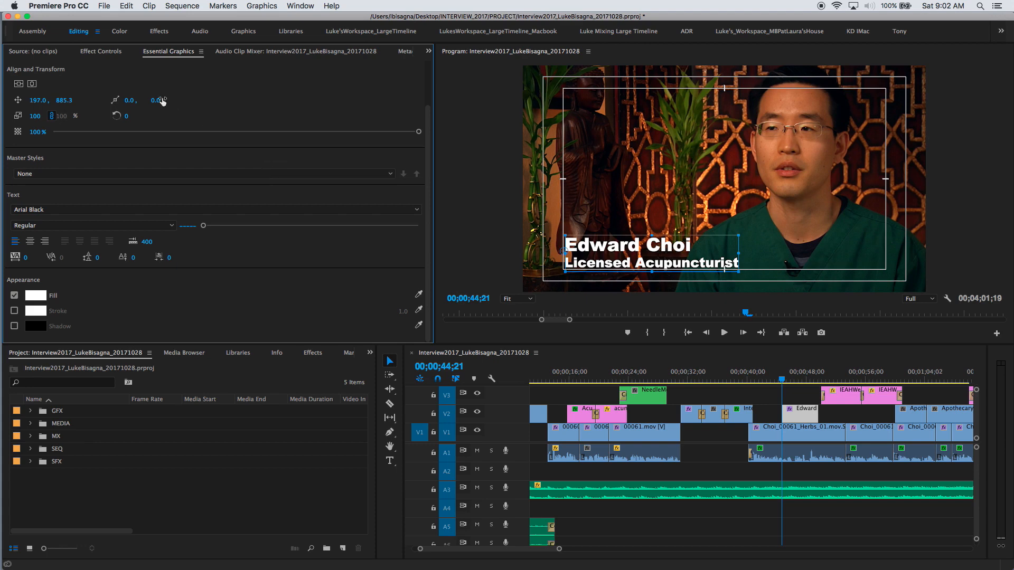
pyautogui.click(105, 53)
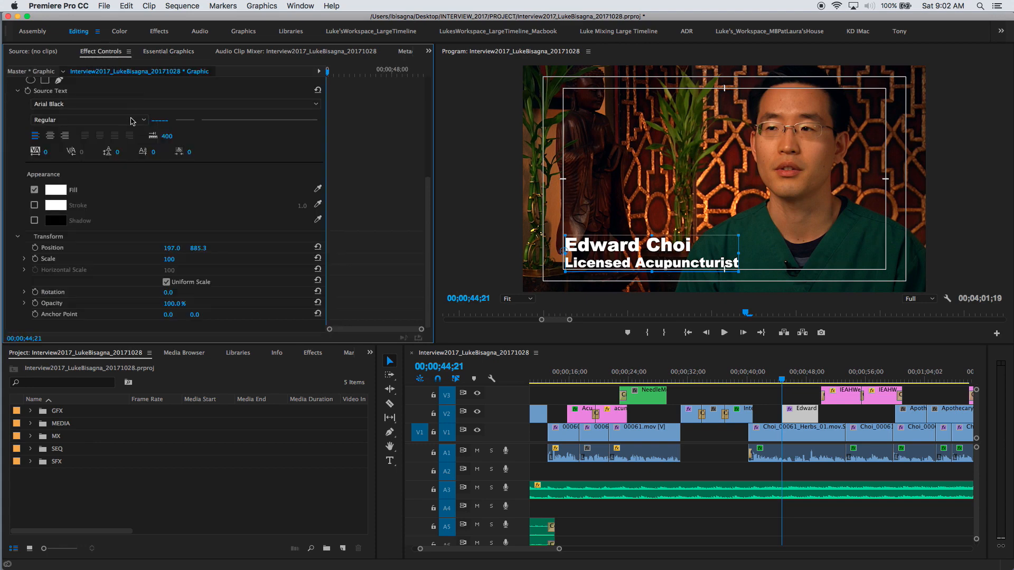
pyautogui.click(163, 53)
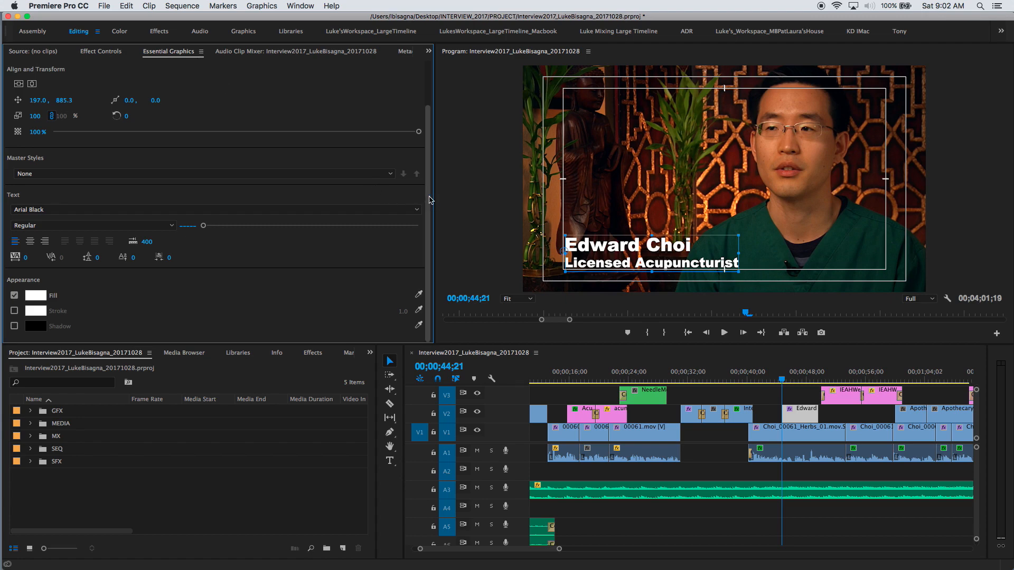
pyautogui.scroll(3, 423, 132)
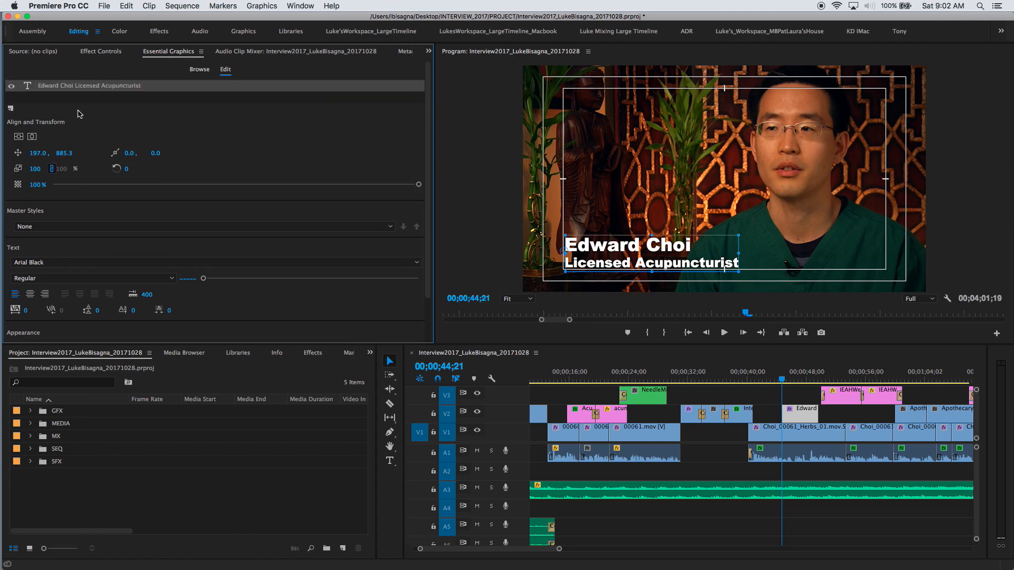
# Add a rectangle layer at the lower left and move Shape 01 beneath the text layer.
pyautogui.click(11, 109)
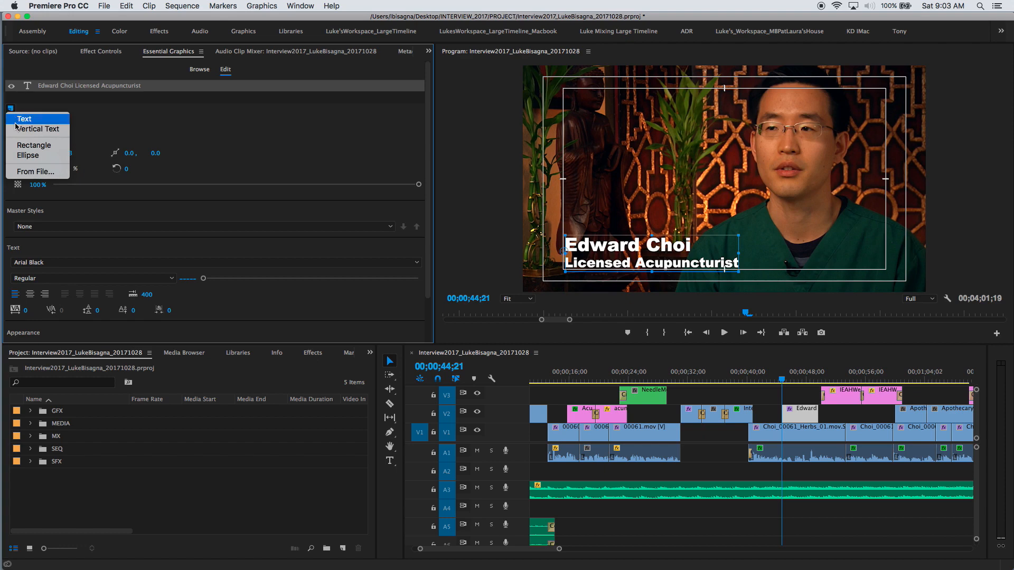
pyautogui.click(26, 150)
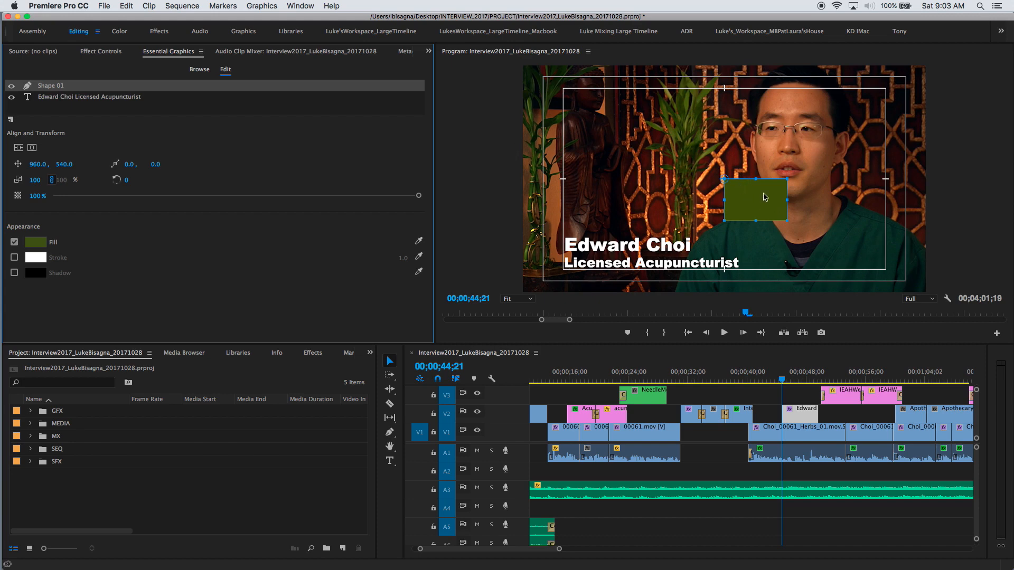
pyautogui.moveTo(761, 193); pyautogui.dragTo(597, 243)
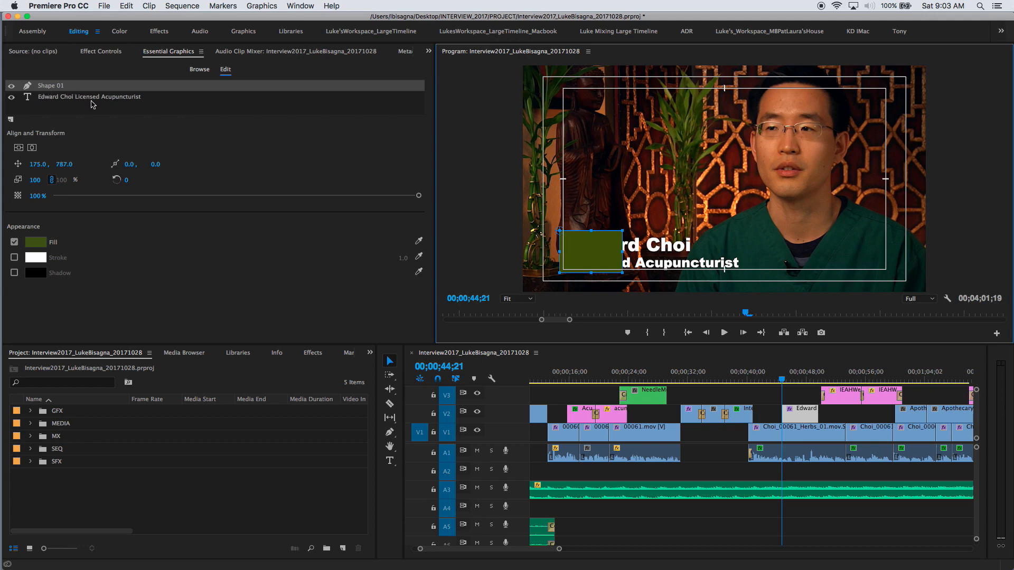
pyautogui.click(47, 86)
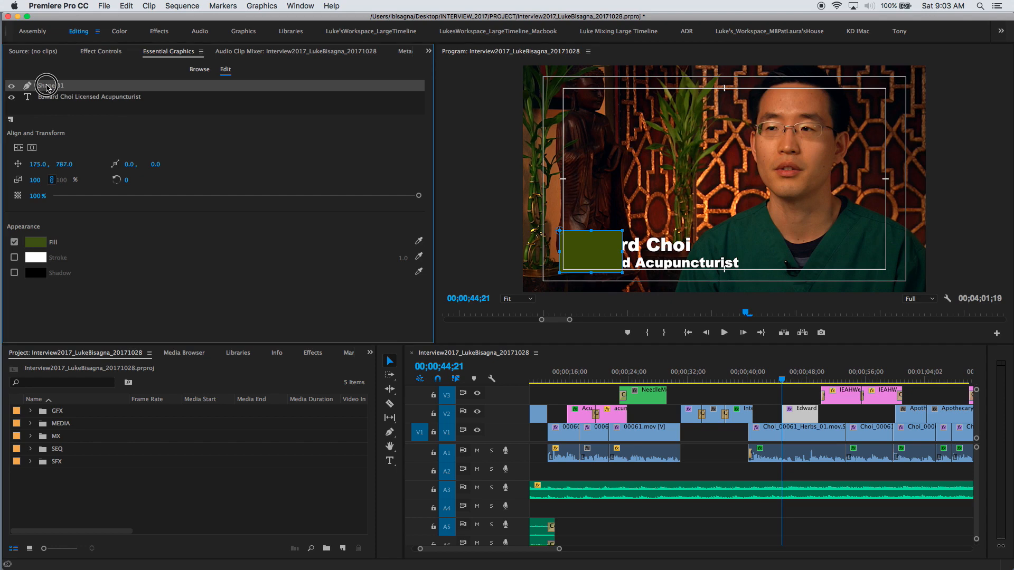
pyautogui.moveTo(47, 87); pyautogui.dragTo(45, 101)
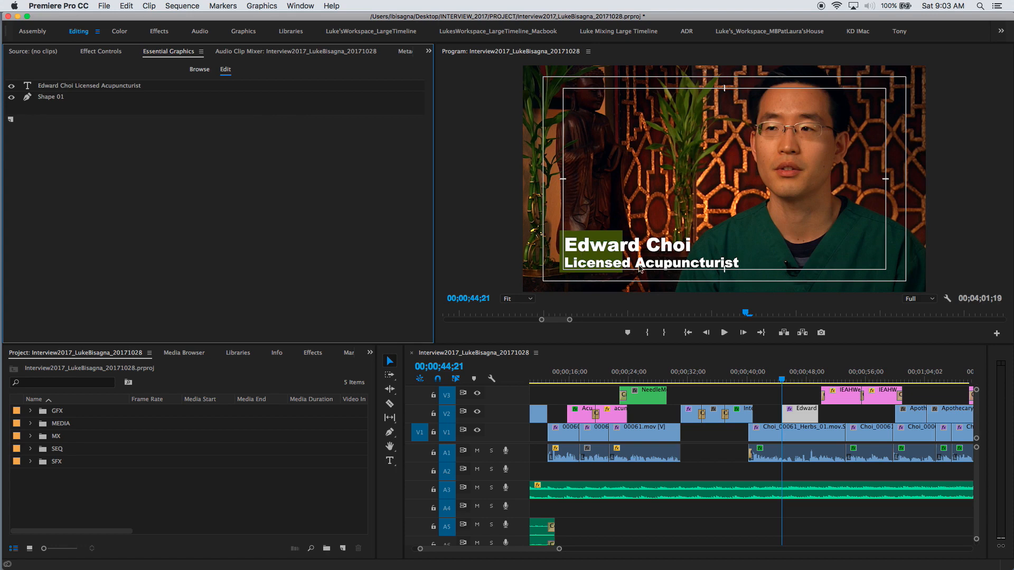
# Nudge the rectangle behind the name line to 165.0, 794.0 and hide the safe-margin guides.
pyautogui.click(599, 238)
pyautogui.moveTo(596, 239); pyautogui.dragTo(598, 240)
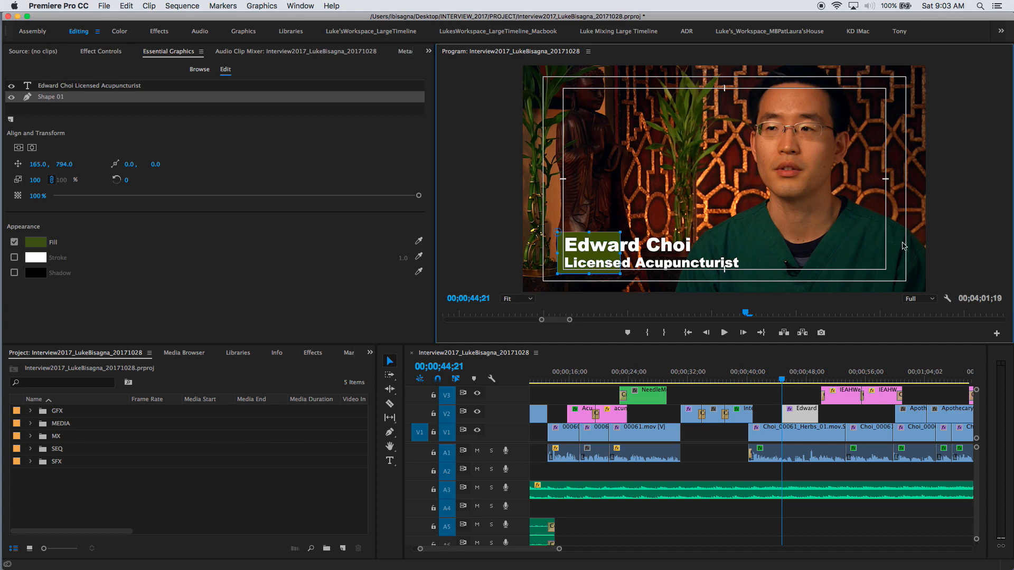
pyautogui.click(946, 299)
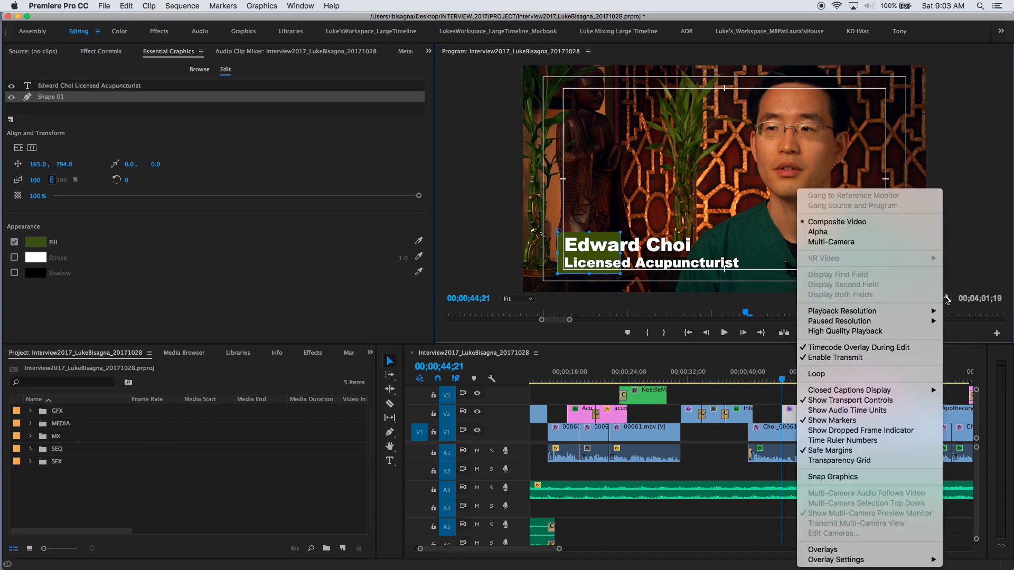
pyautogui.click(830, 450)
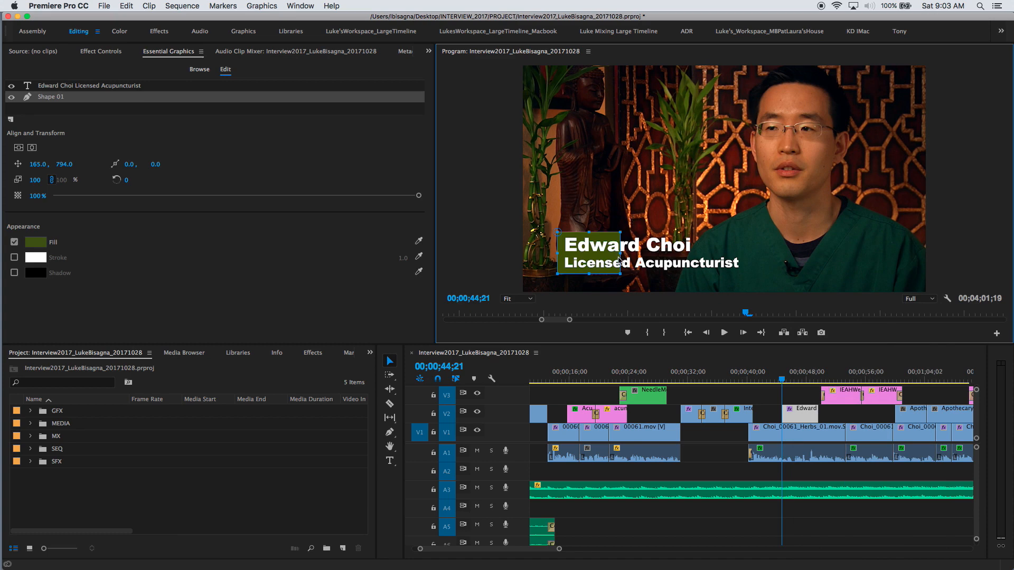
# Stretch the rectangle across both title lines and shift its anchor to 18.7, 19.2.
pyautogui.moveTo(621, 254); pyautogui.dragTo(744, 263)
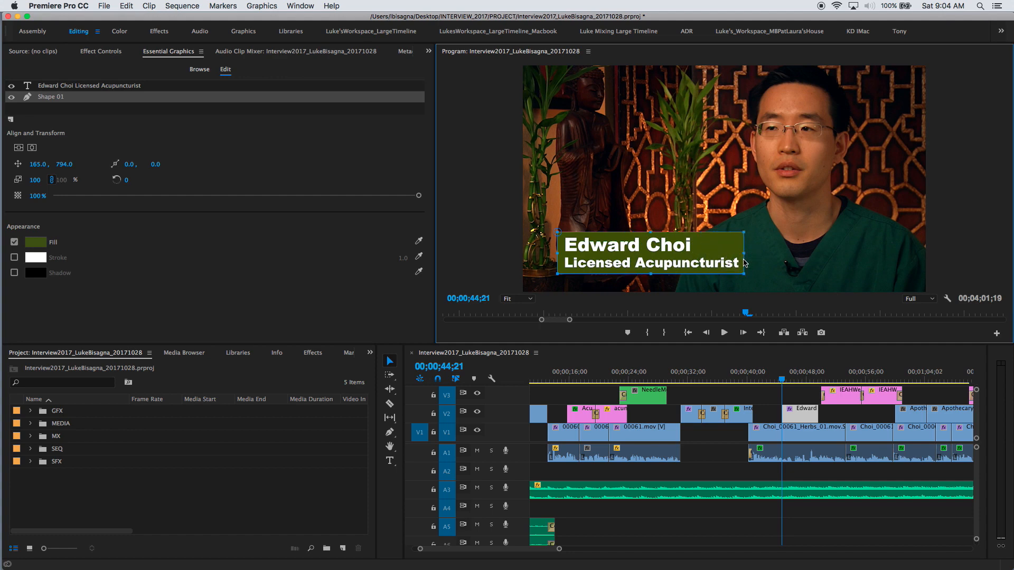
pyautogui.moveTo(558, 232); pyautogui.dragTo(562, 237)
pyautogui.click(33, 244)
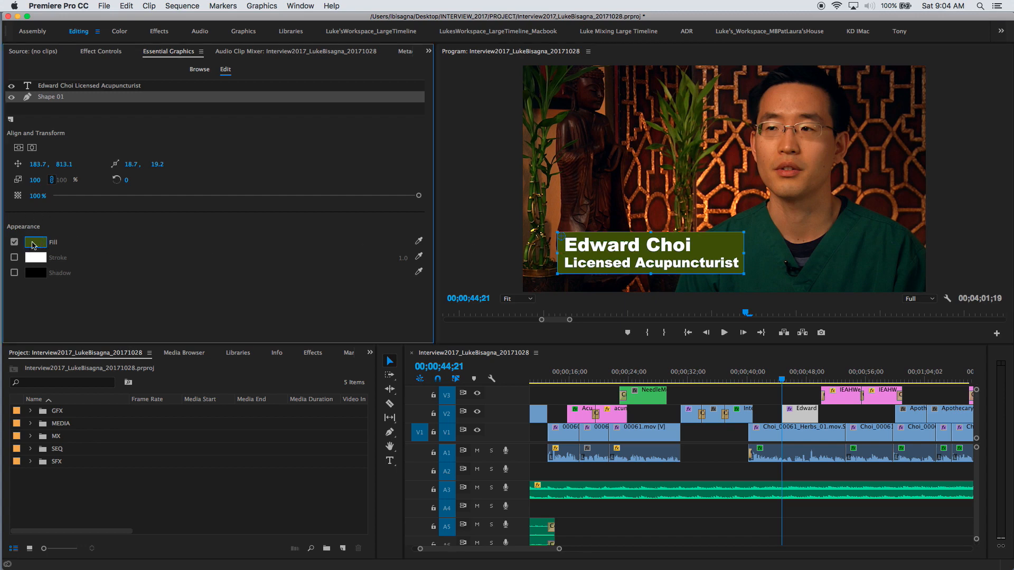
pyautogui.moveTo(482, 115); pyautogui.dragTo(342, 138)
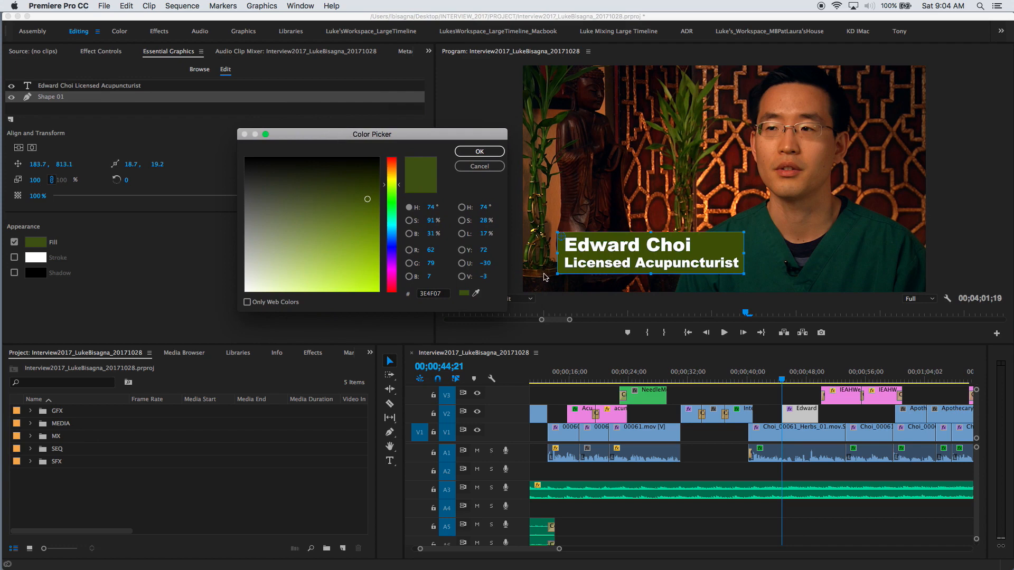
pyautogui.click(476, 294)
pyautogui.click(749, 81)
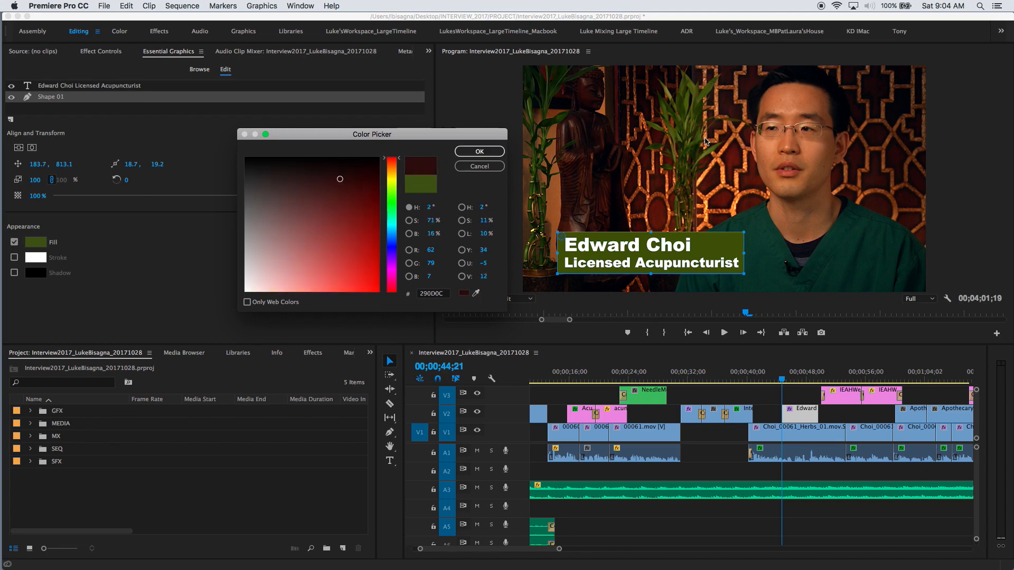
pyautogui.click(477, 294)
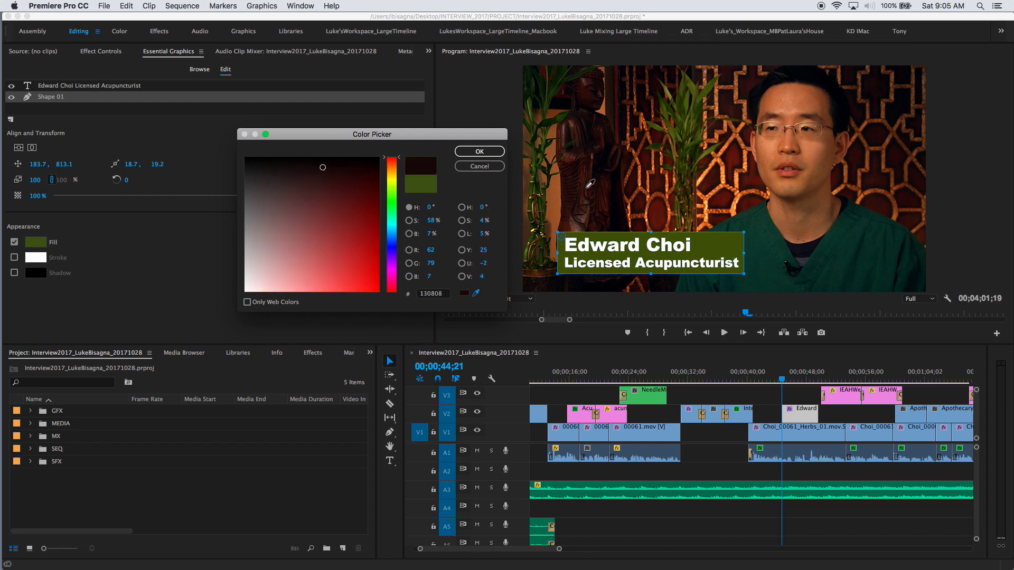
pyautogui.click(557, 196)
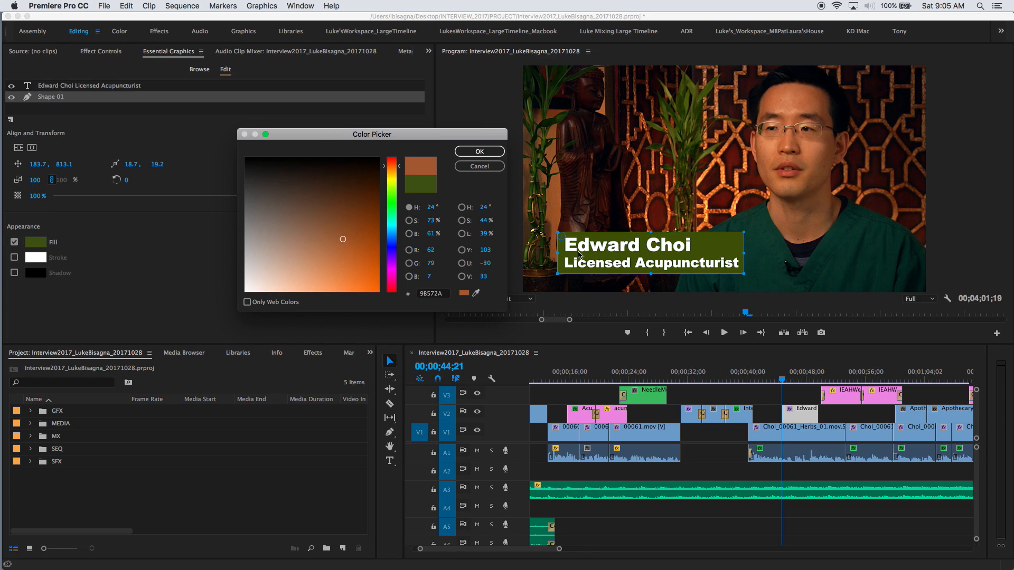
pyautogui.click(469, 167)
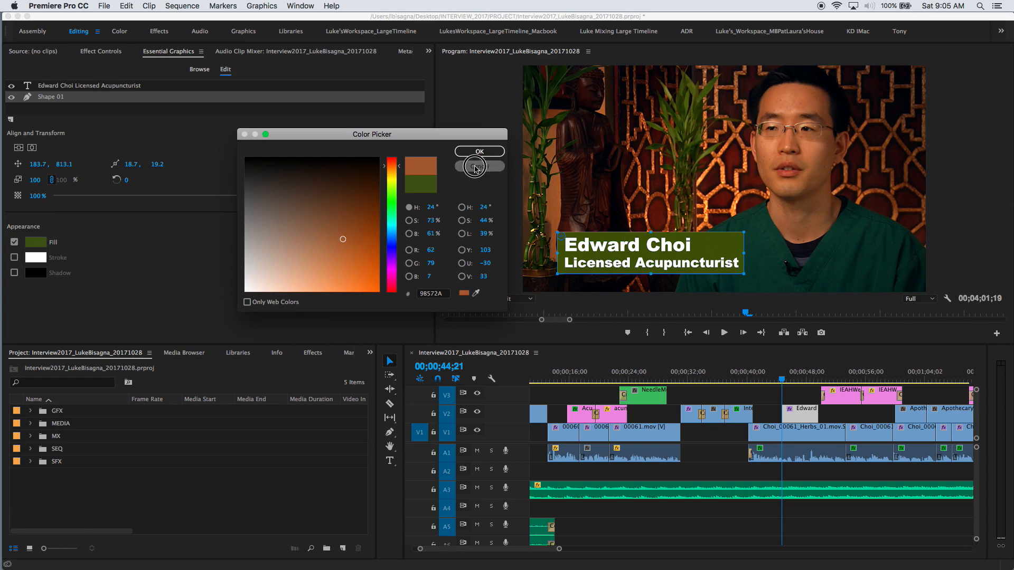
# Deselect the rectangle and select the Edward graphic clip at 00;00;46;21.
pyautogui.click(590, 227)
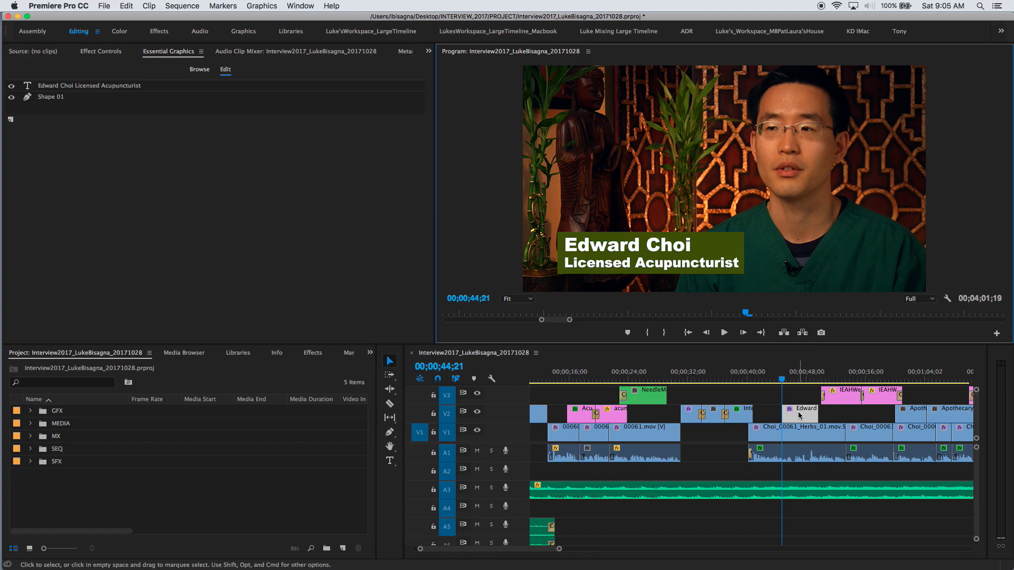
pyautogui.click(796, 374)
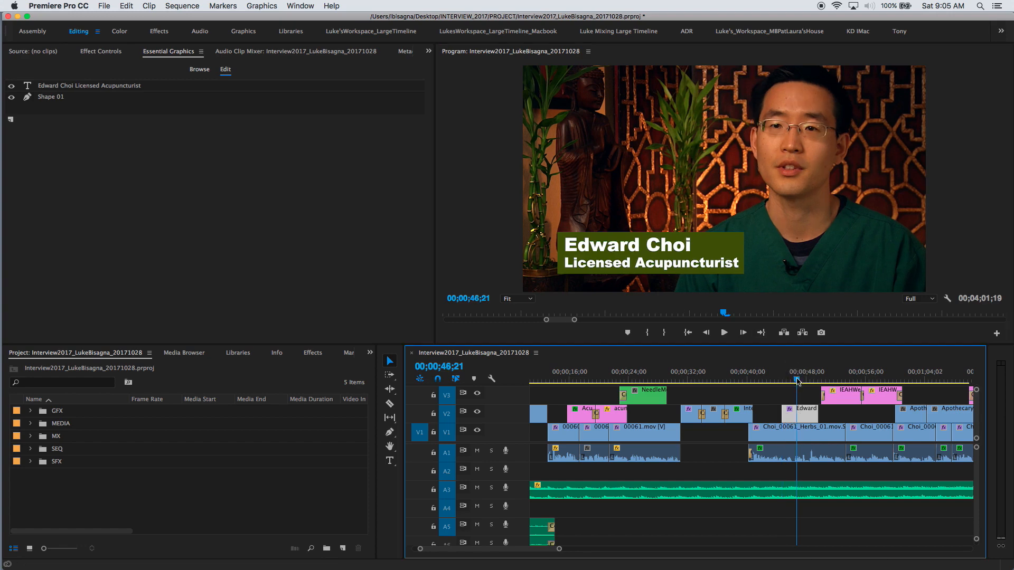
pyautogui.click(806, 414)
# Mark and then clear the in/out points around the Edward clip, and solo audio track A3.
pyautogui.press('x')
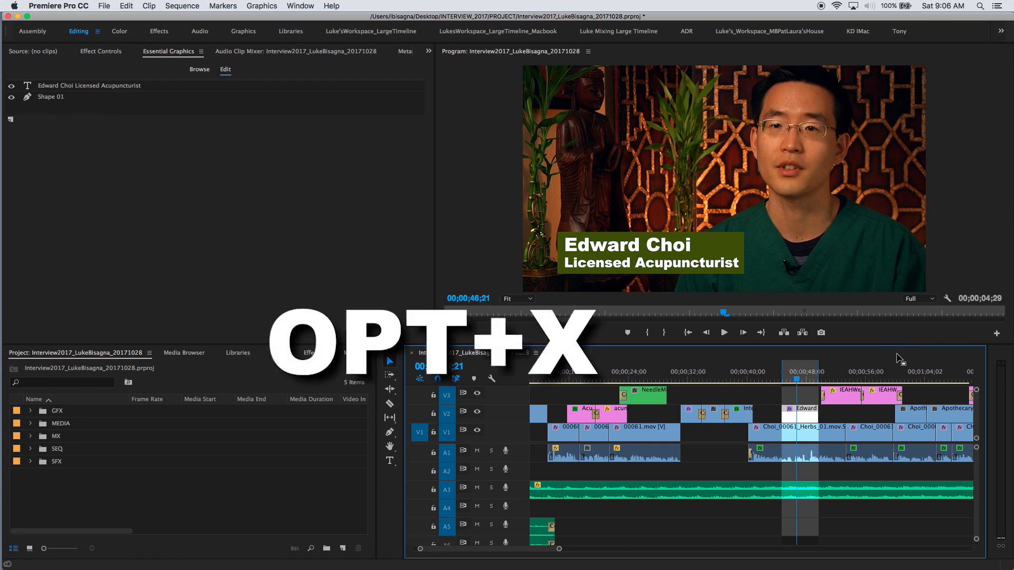
pyautogui.hotkey('alt', 'x')
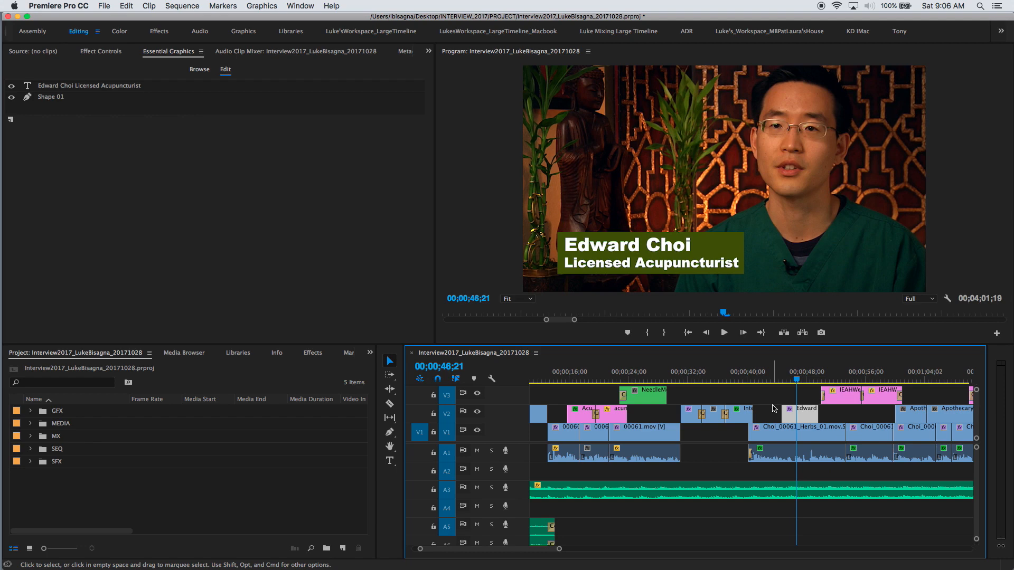
pyautogui.click(494, 491)
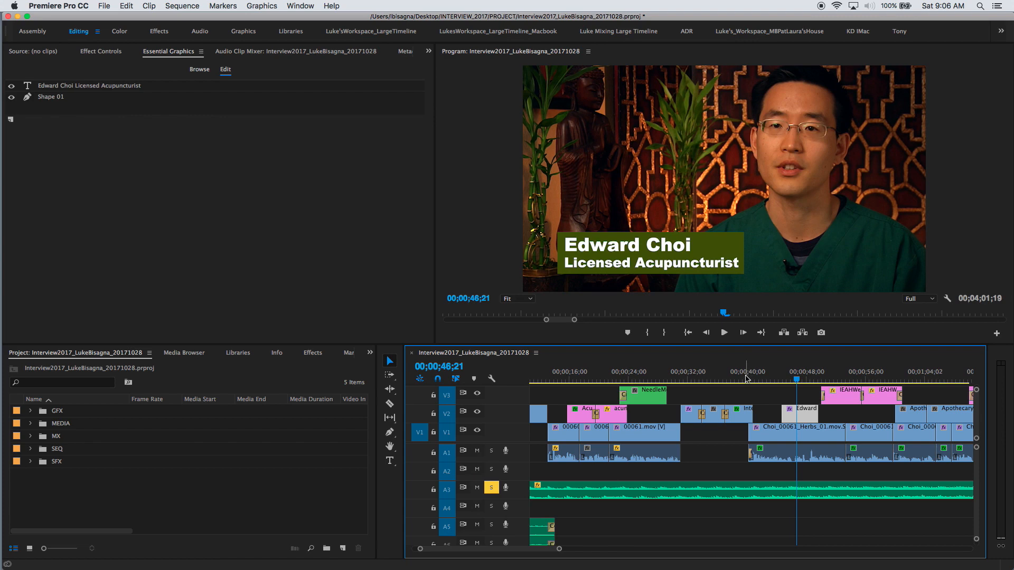
# Play back the lower third in context from 00;00;39;15.
pyautogui.click(744, 379)
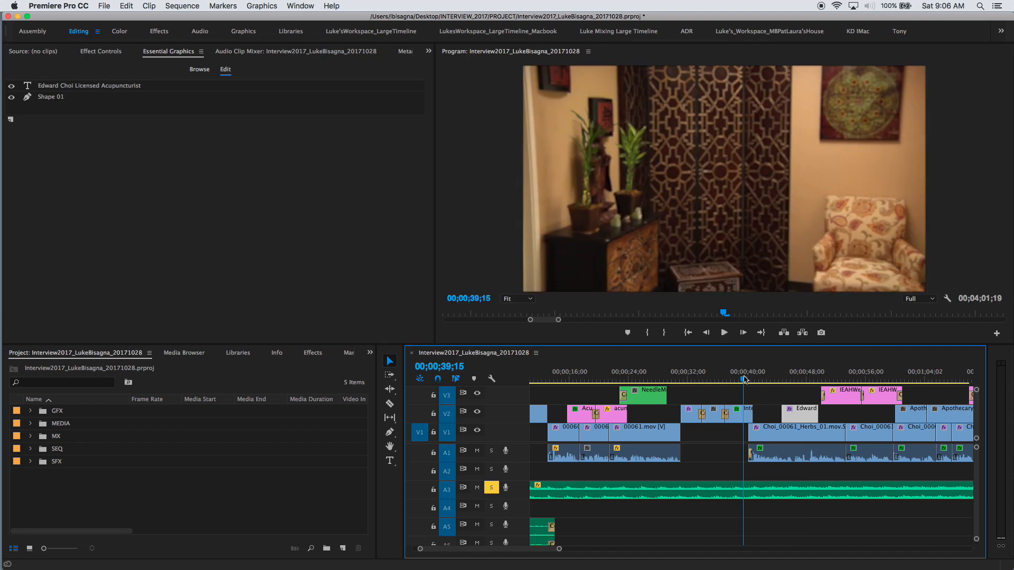
pyautogui.press('space')
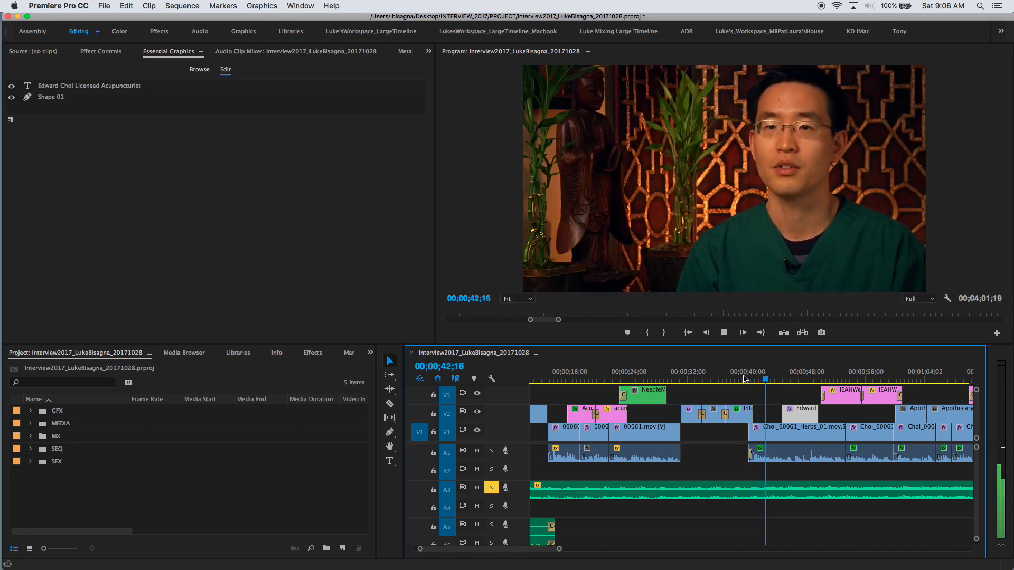
pyautogui.press('space')
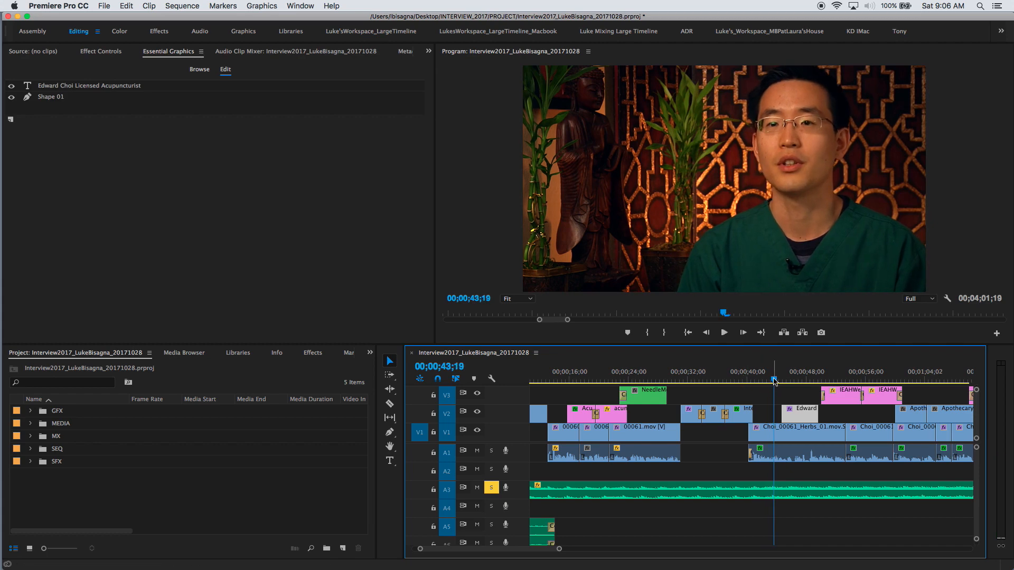
pyautogui.moveTo(774, 380); pyautogui.dragTo(771, 383)
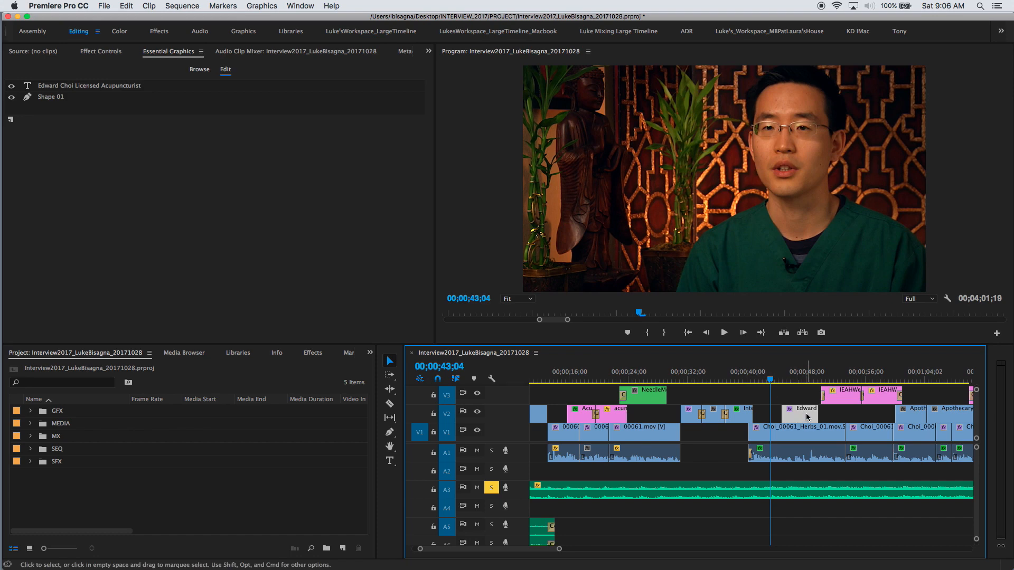
# Move the Edward title clip about two seconds earlier and add default fades to both ends.
pyautogui.click(756, 381)
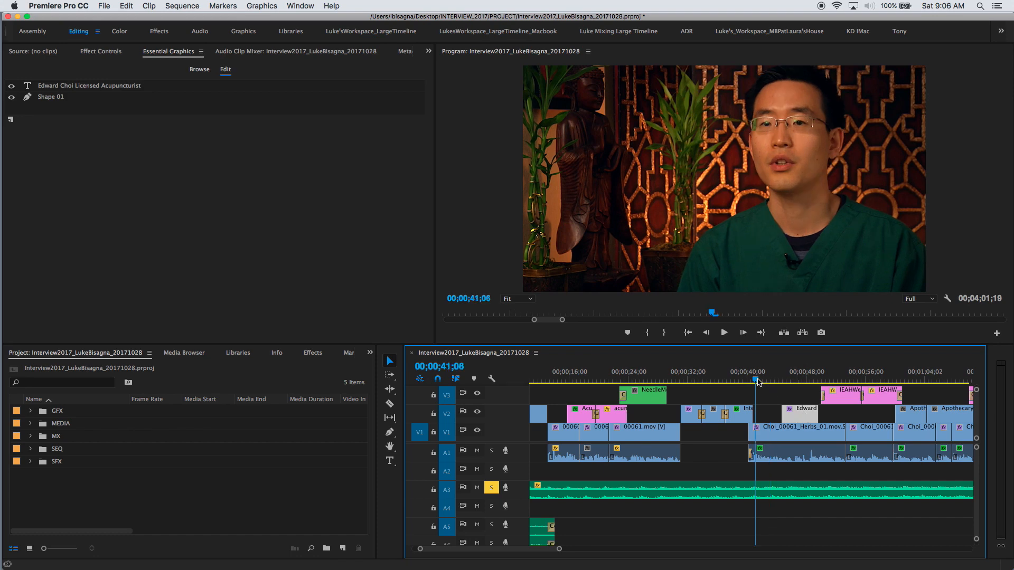
pyautogui.press('space')
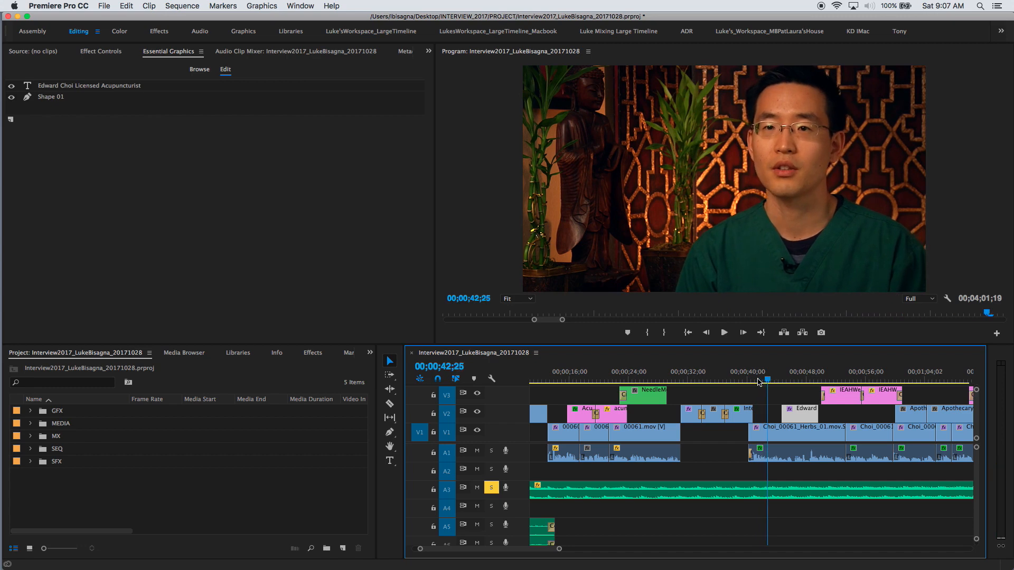
pyautogui.moveTo(806, 417); pyautogui.dragTo(793, 418)
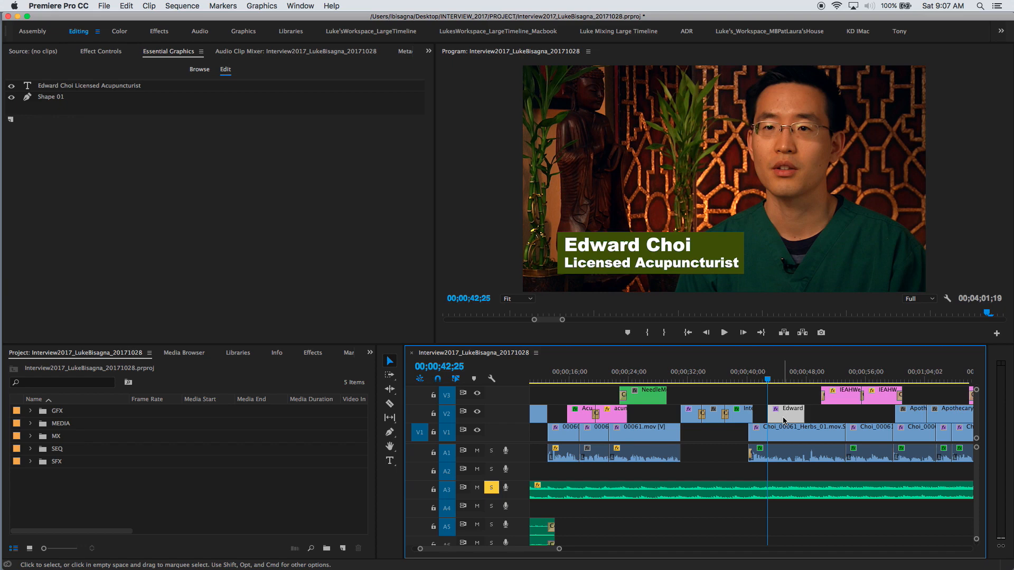
pyautogui.hotkey('shift', 'd')
pyautogui.hotkey('shift', 'd')
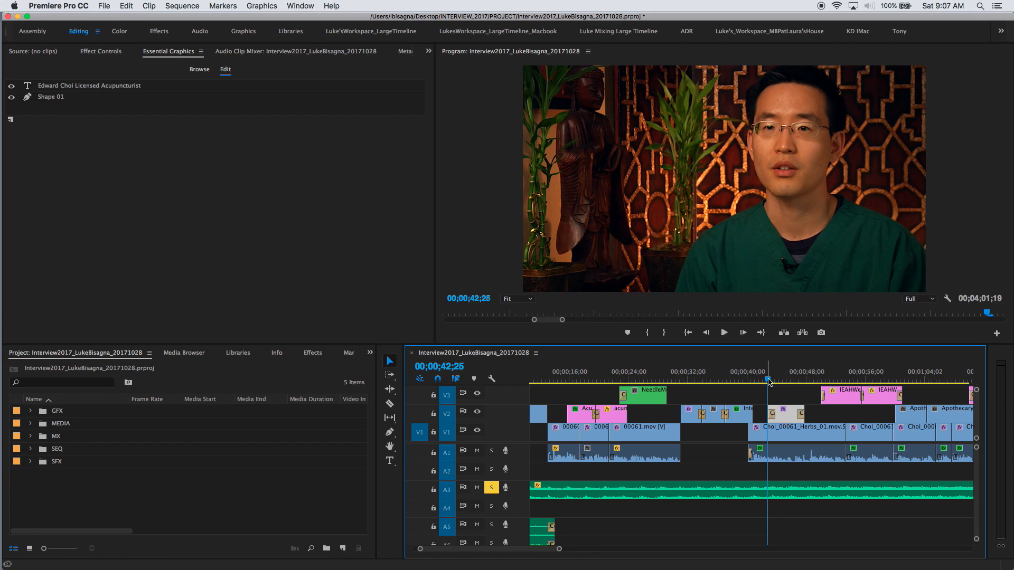
# Keep the fade duration unchanged, unsolo track A3, and review the fades from 00;00;39;02.
pyautogui.doubleClick(773, 414)
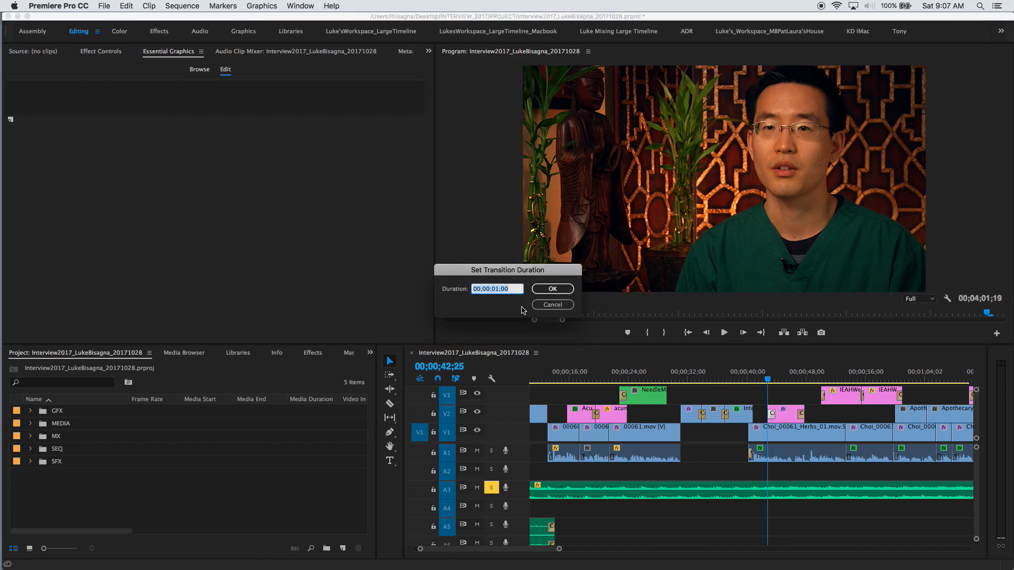
pyautogui.click(545, 309)
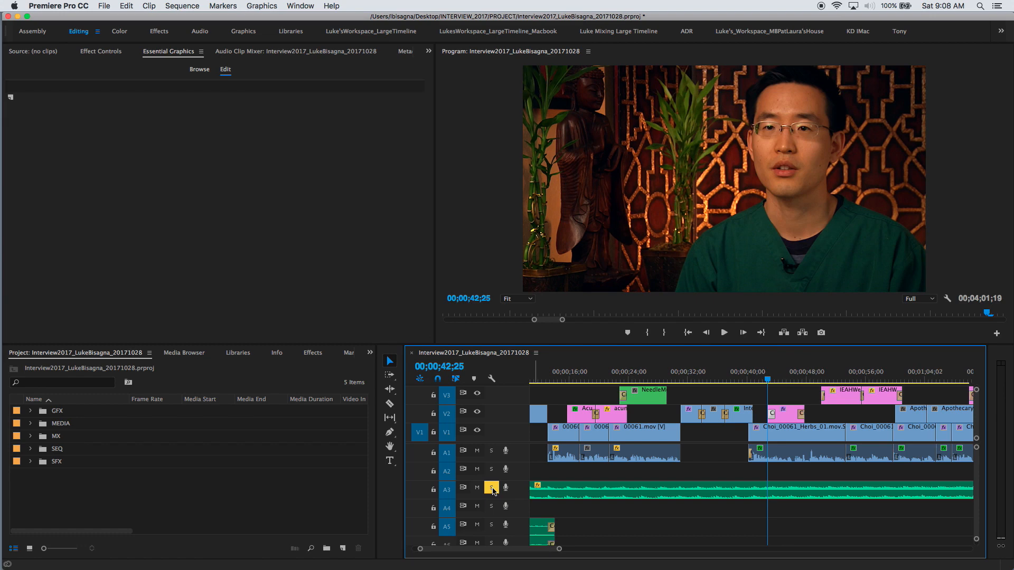
pyautogui.click(492, 490)
pyautogui.click(741, 381)
pyautogui.press('space')
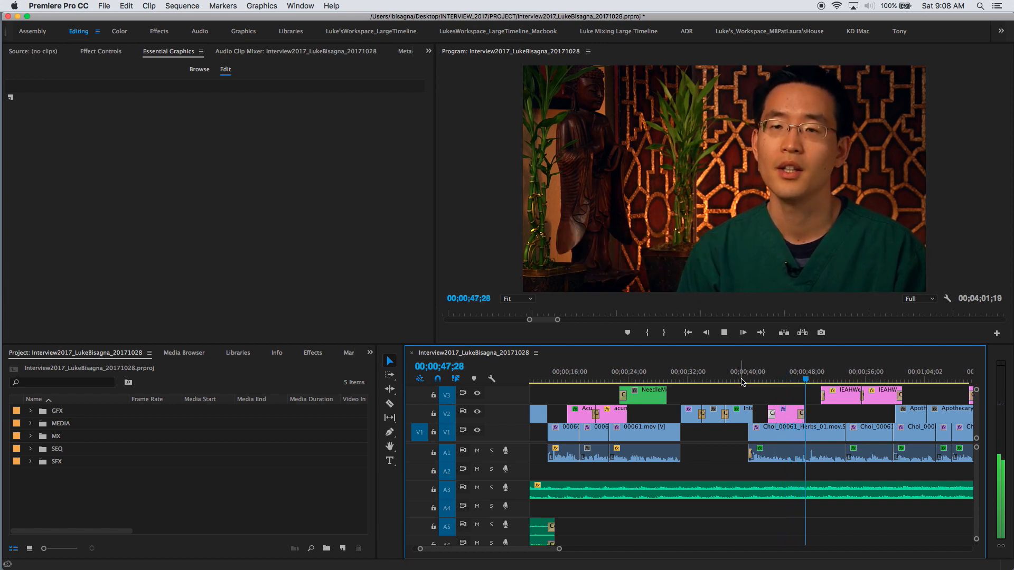
# Stop playback and zoom the timeline out to show more clips.
pyautogui.press('space')
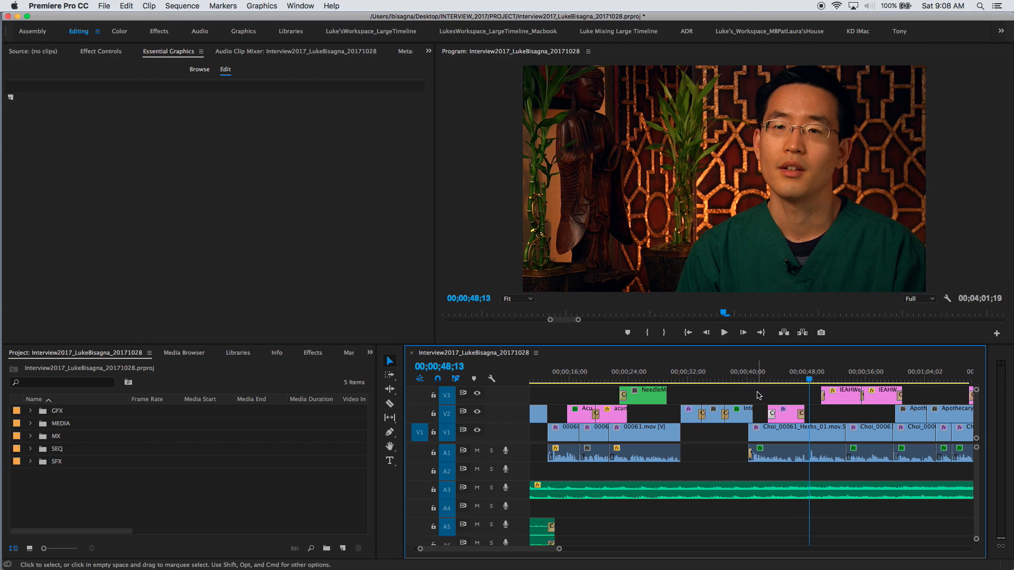
pyautogui.press('-')
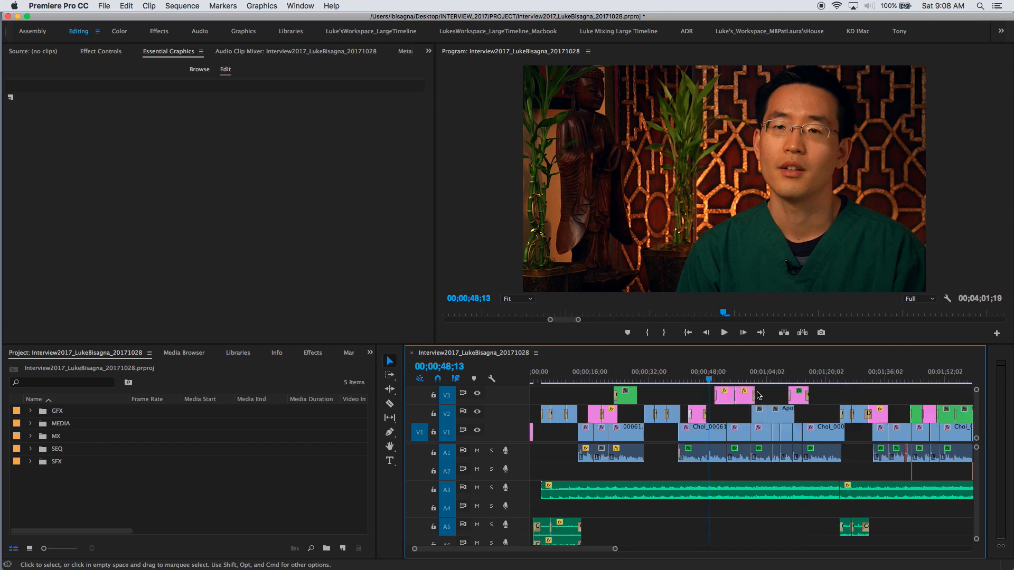
pyautogui.press('-')
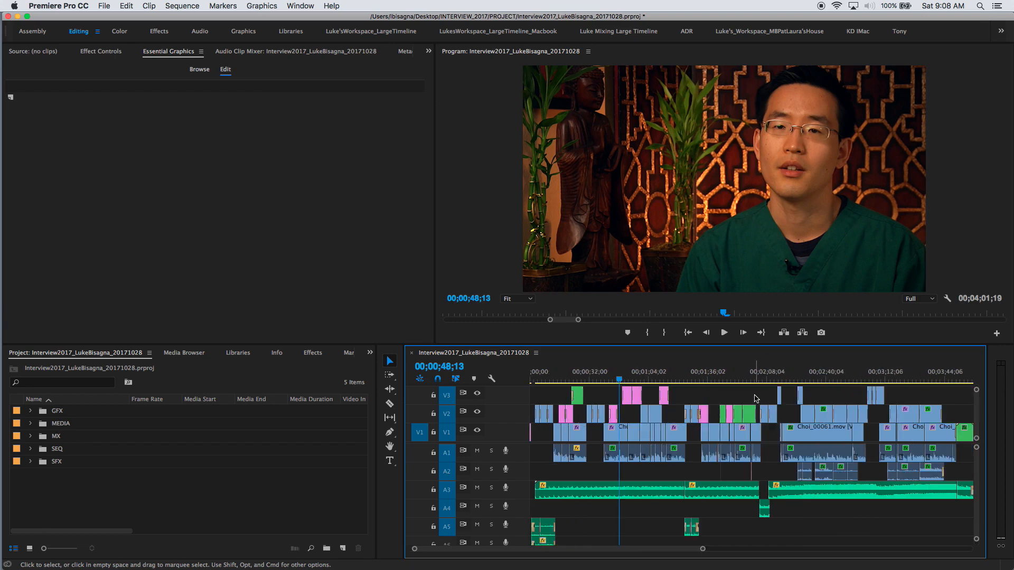
# Option-drag a copy of the Edward title about 1:15 later to 00;02;17;11, then zoom in there.
pyautogui.click(614, 416)
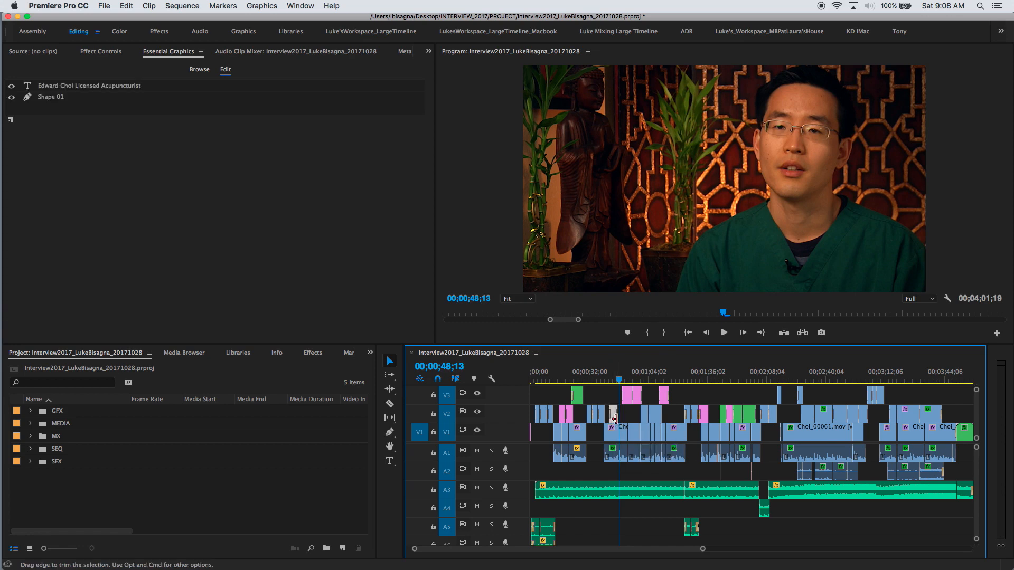
pyautogui.click(613, 413)
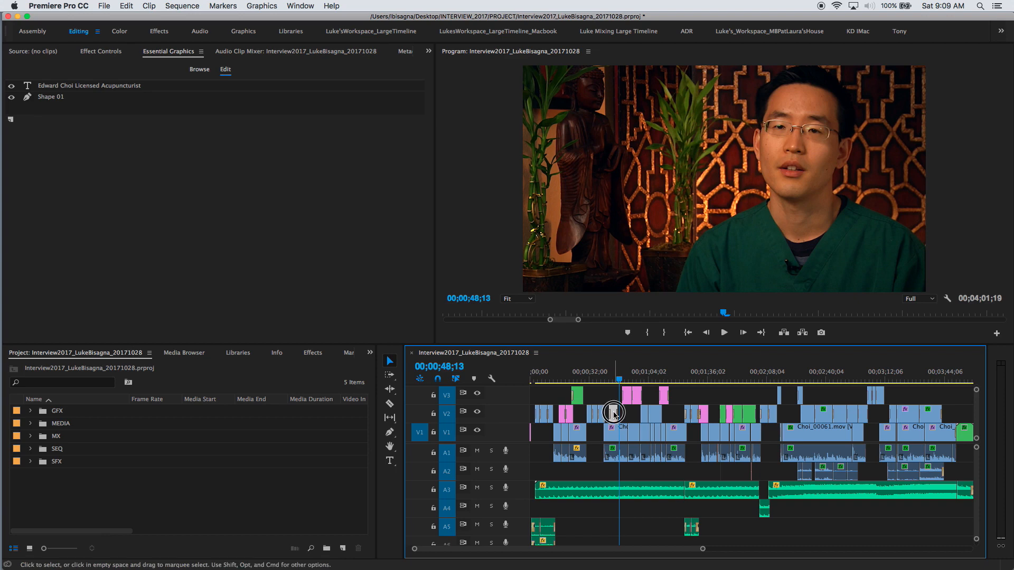
pyautogui.moveTo(613, 413); pyautogui.dragTo(785, 414)
pyautogui.click(785, 379)
pyautogui.press('=')
pyautogui.press('=')
pyautogui.press('=')
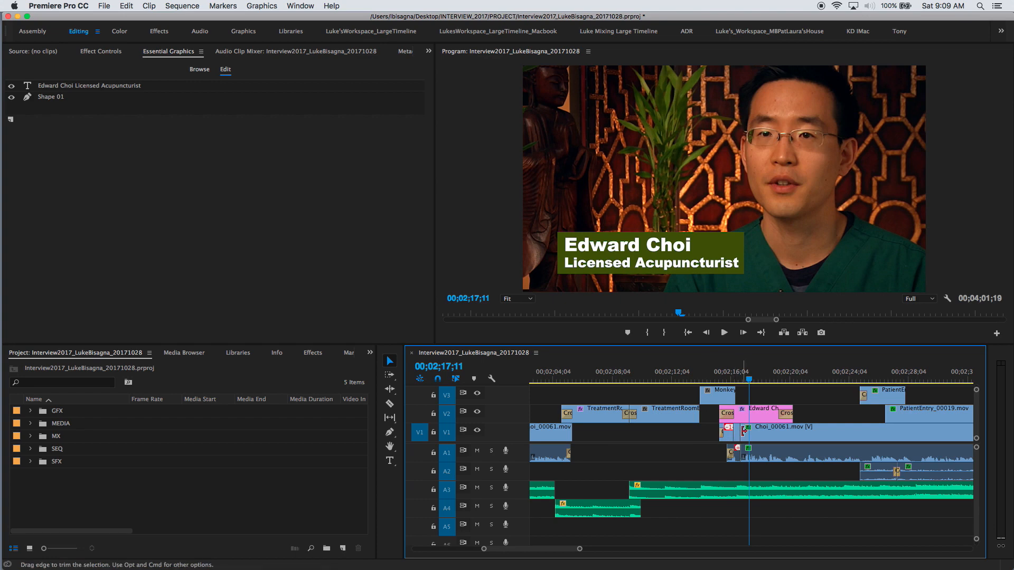
# Delete the fade transition at the start of the copied Edward title.
pyautogui.press('Up')
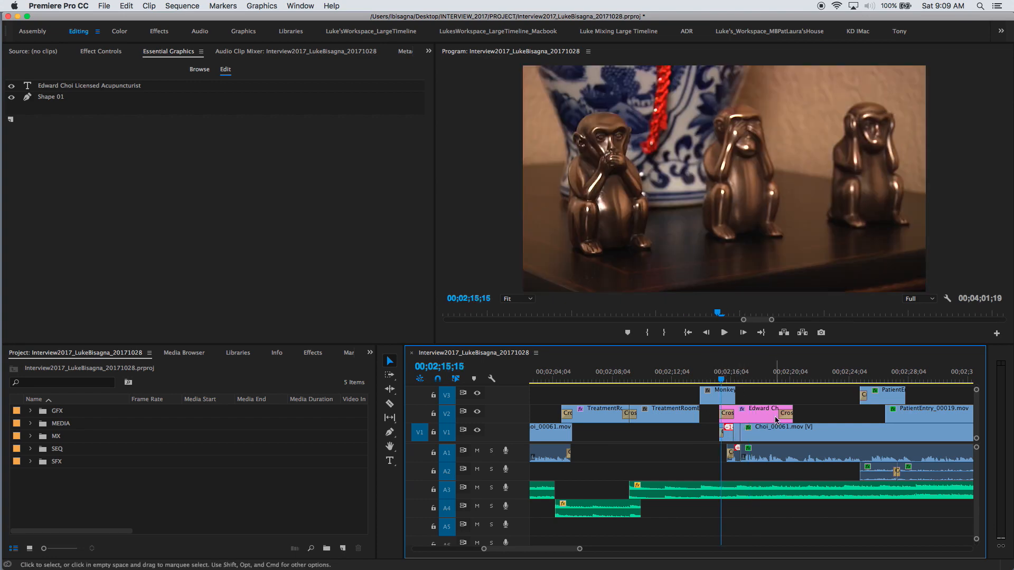
pyautogui.click(728, 416)
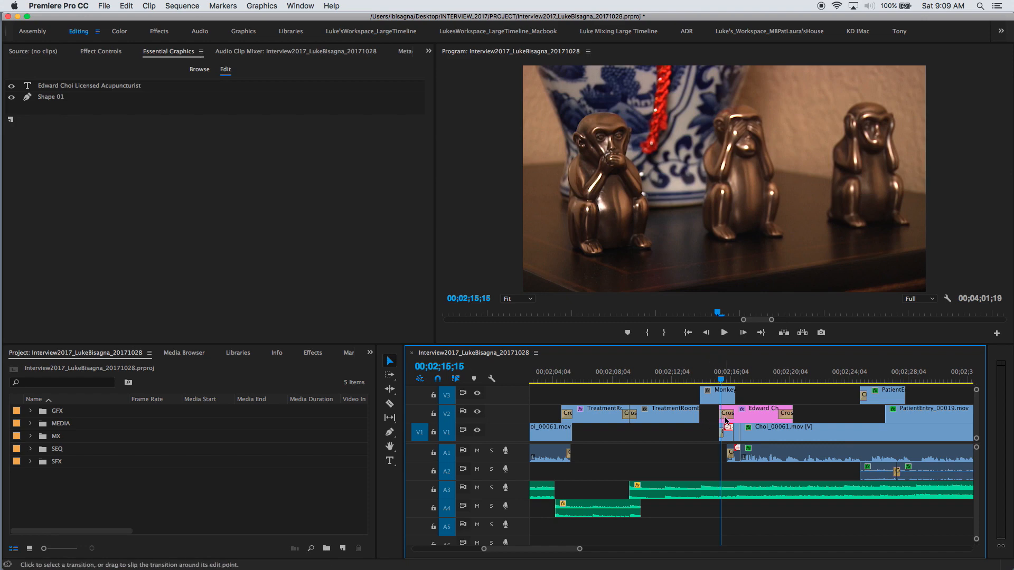
pyautogui.press('Delete')
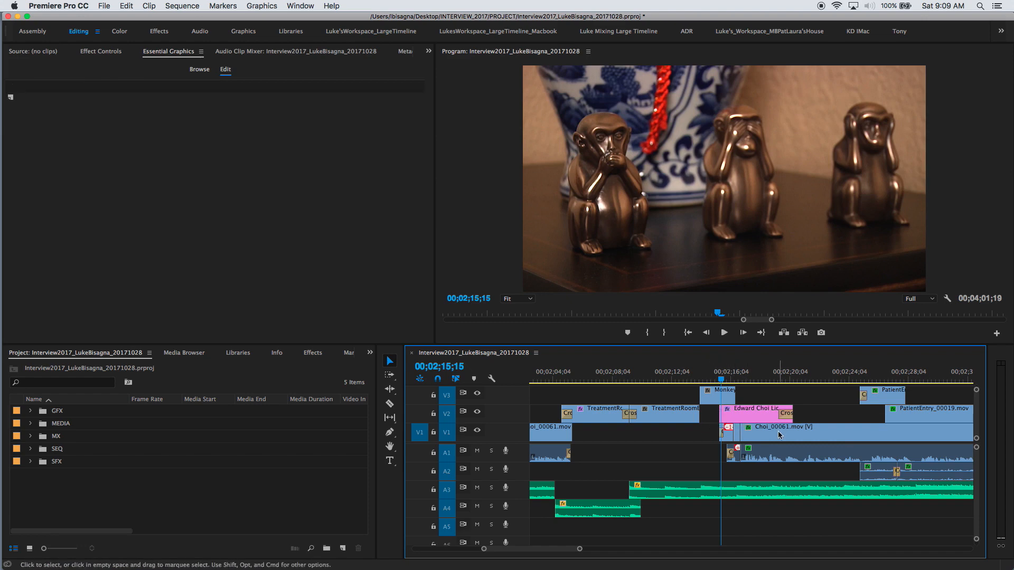
# Play back the copied title from about 00;02;11 to check it.
pyautogui.click(661, 378)
pyautogui.press('space')
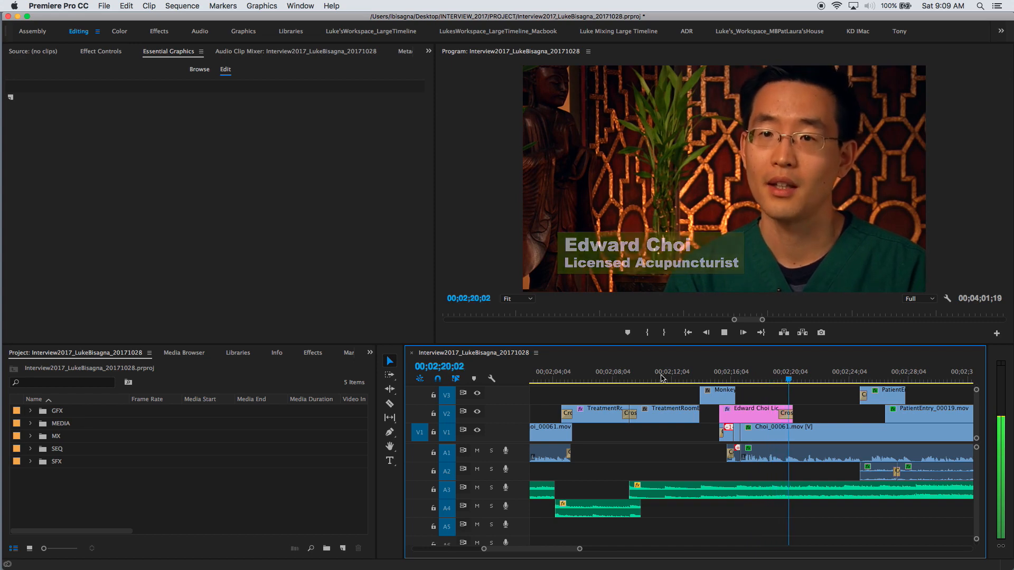
pyautogui.press('space')
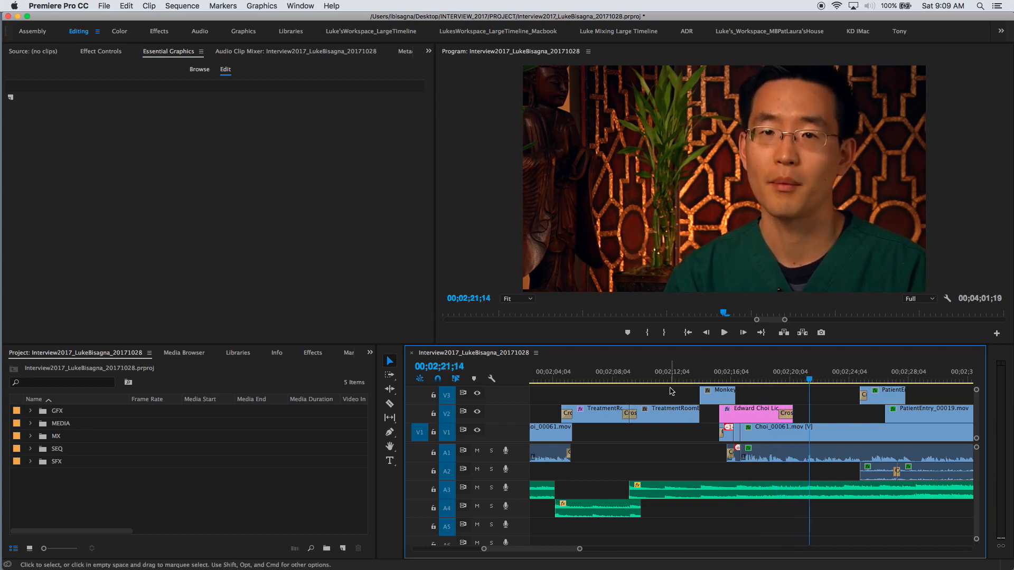
# Extend the copied title's end by 13 frames and play it back from 00;02;14;29.
pyautogui.moveTo(789, 415); pyautogui.dragTo(799, 414)
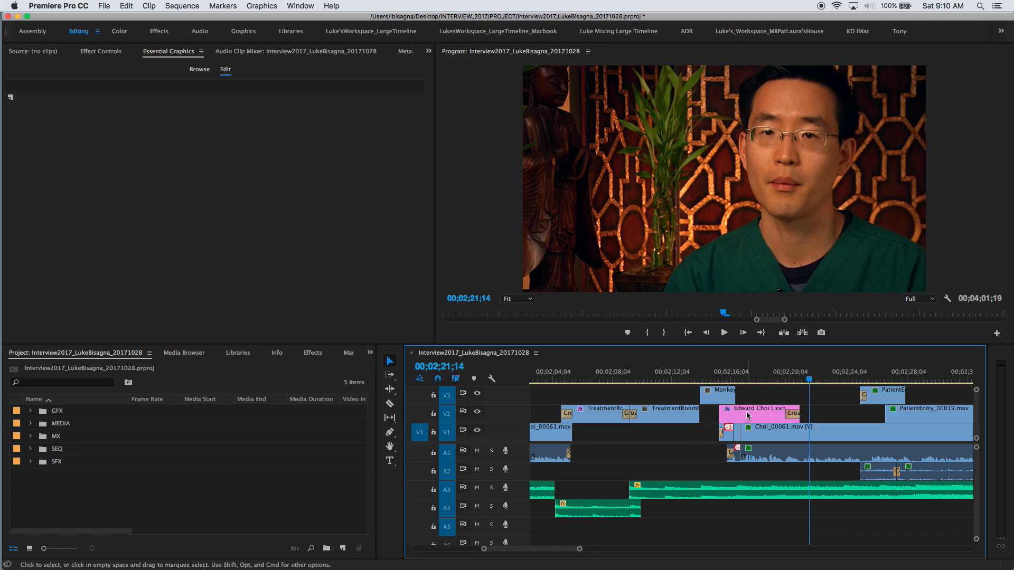
pyautogui.click(714, 373)
pyautogui.press('space')
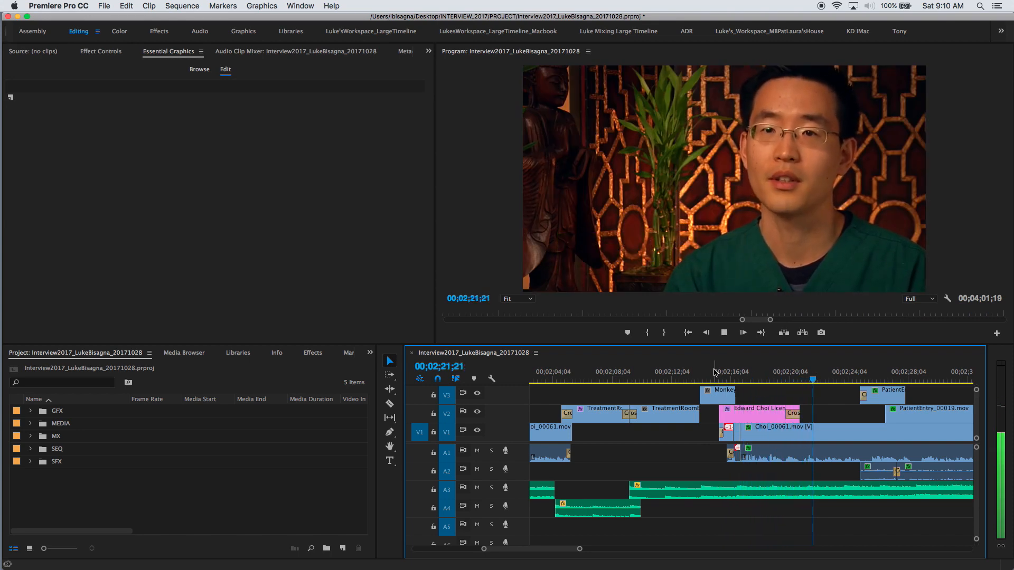
pyautogui.press('space')
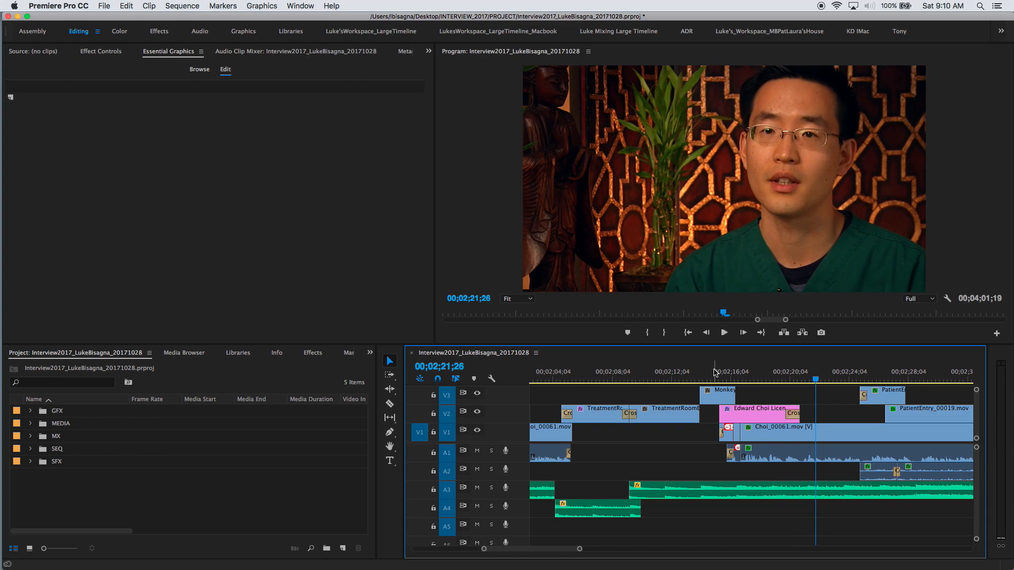
# Zoom out to the whole sequence and check both titles at 00;00;44;18 and 00;02;17;23.
pyautogui.press('\\')
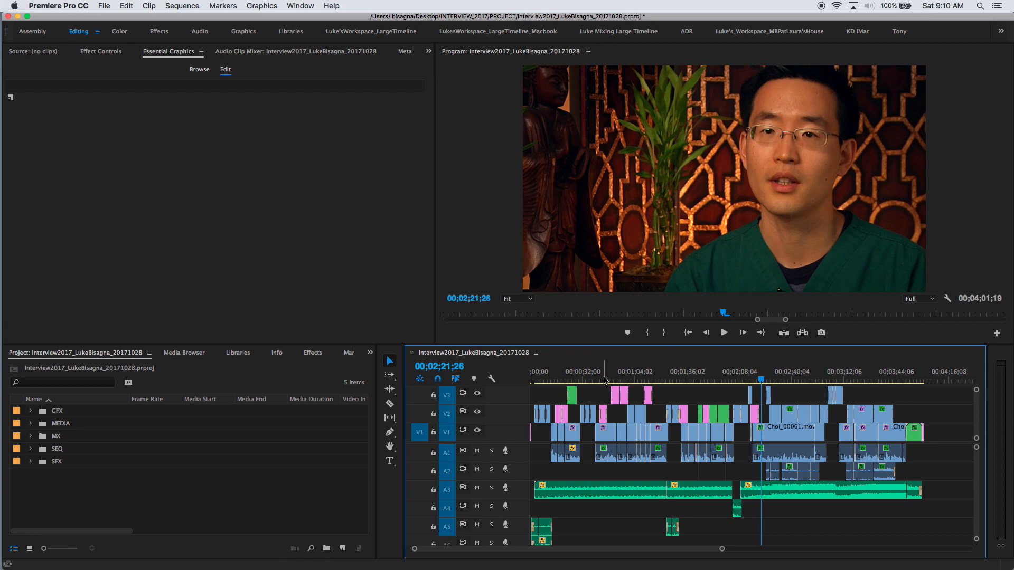
pyautogui.click(602, 380)
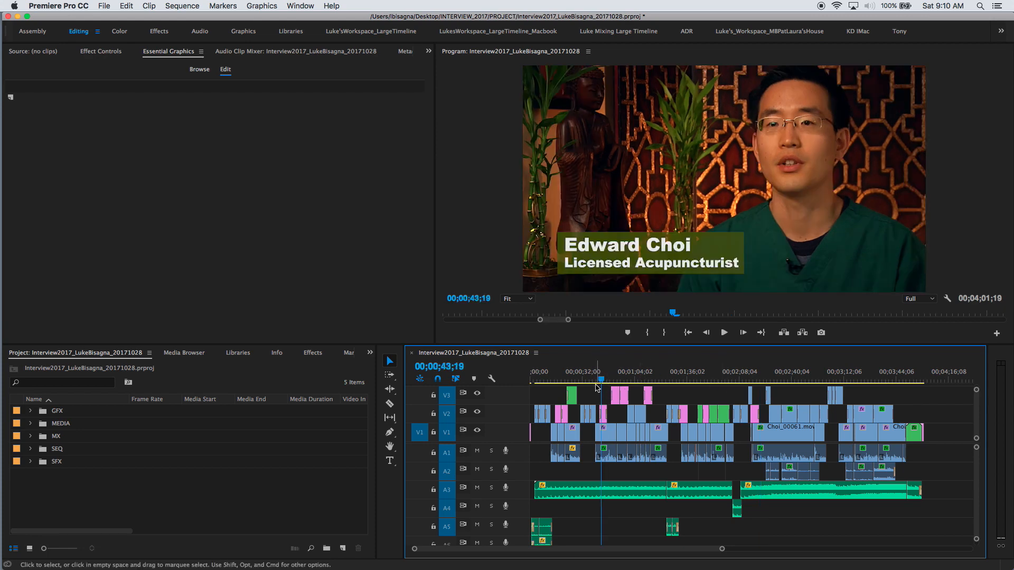
pyautogui.click(602, 380)
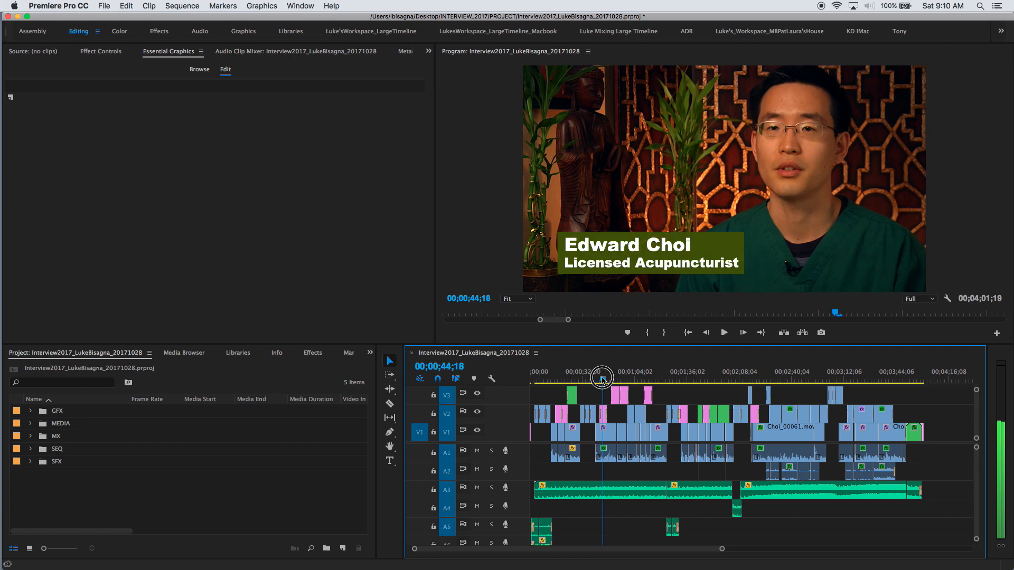
pyautogui.click(754, 379)
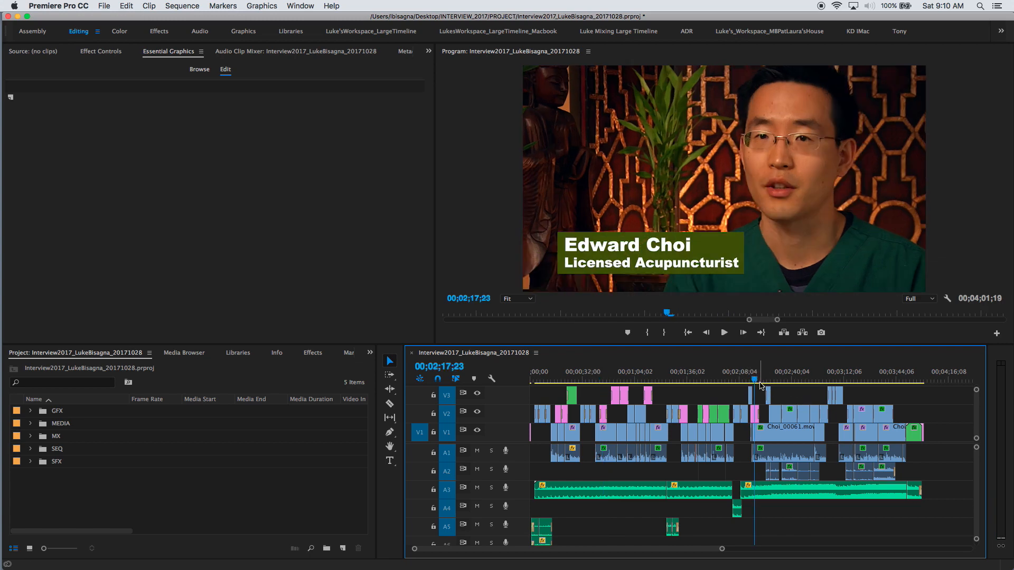